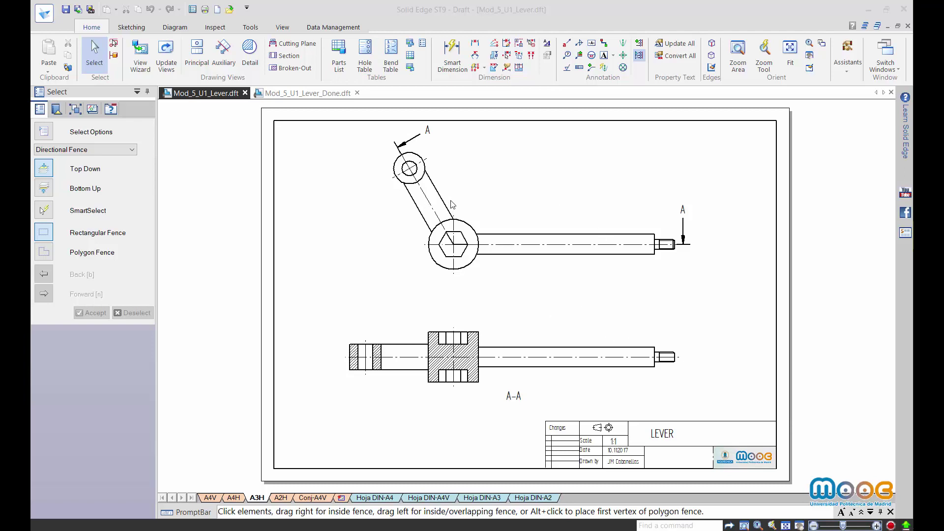
# Examine the fully dimensioned reference drawing Mod_5_U1_Lever_Done.dft and return to Mod_5_U1_Lever.dft.
pyautogui.click(465, 325)
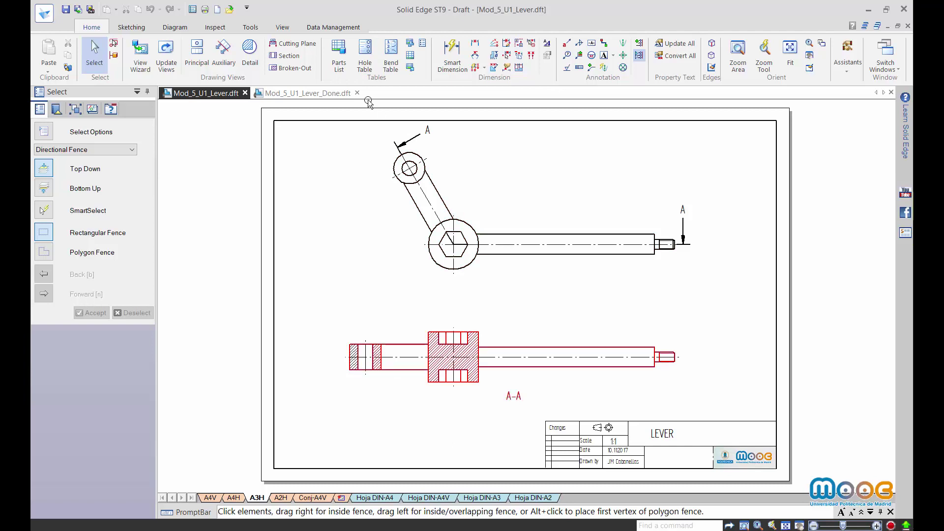
pyautogui.click(306, 94)
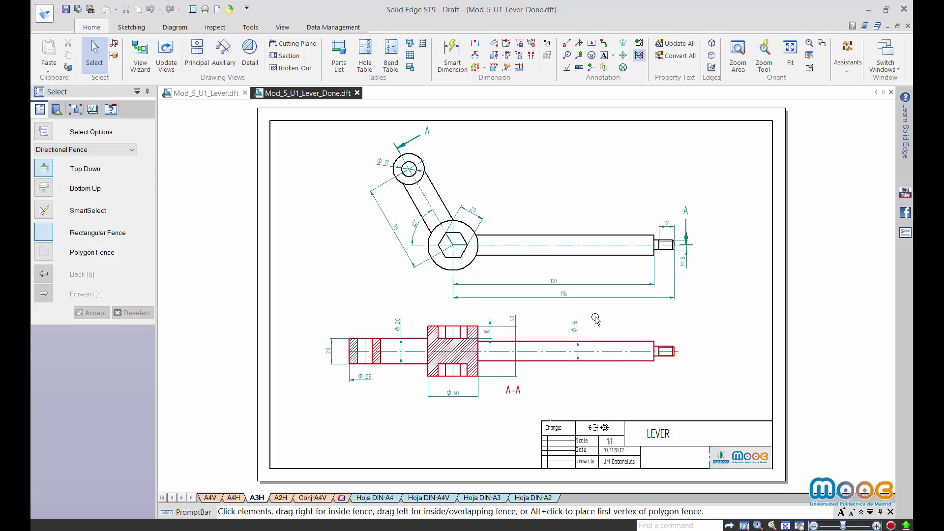
pyautogui.click(661, 334)
pyautogui.click(302, 361)
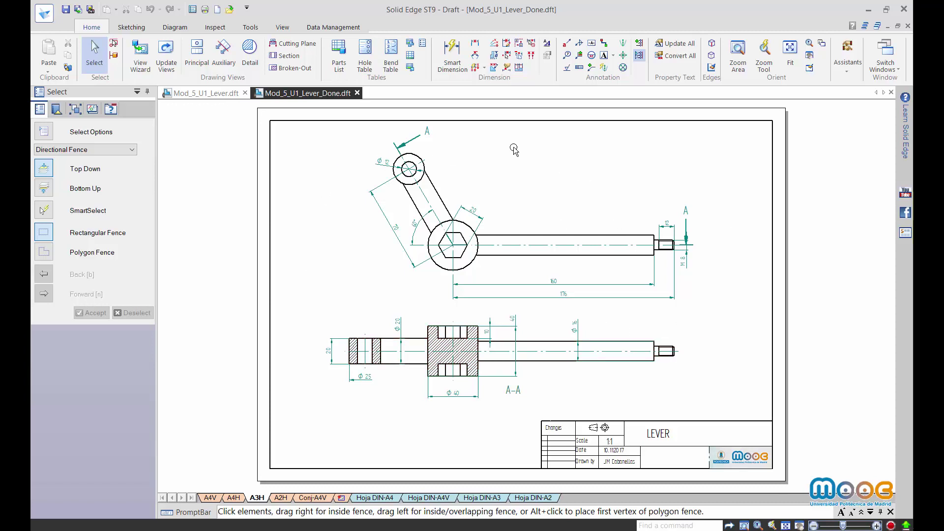
pyautogui.click(219, 94)
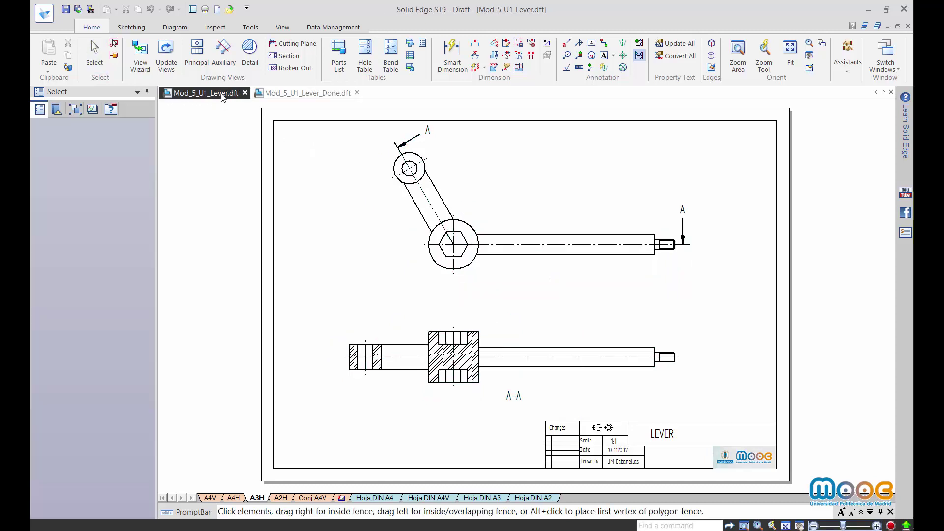
# Retrieve the model dimensions into the upper view of the lever.
pyautogui.click(507, 68)
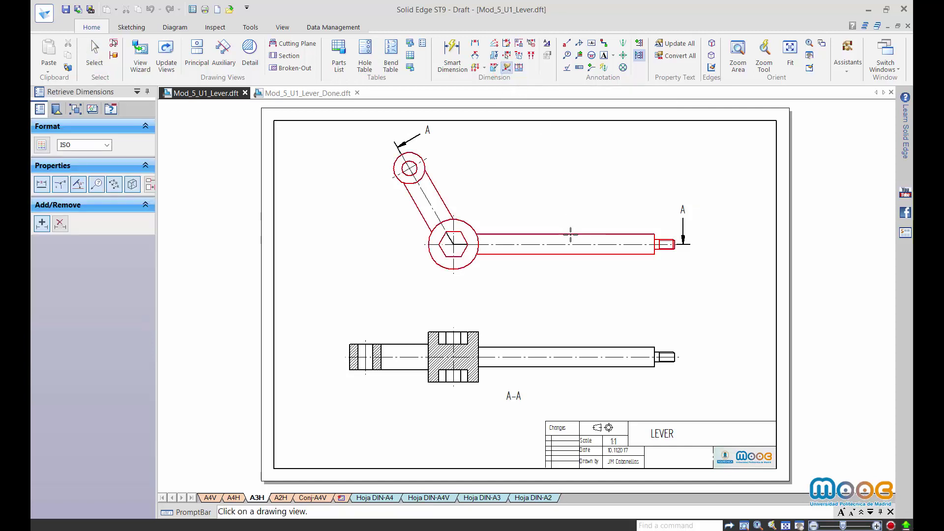
pyautogui.click(570, 234)
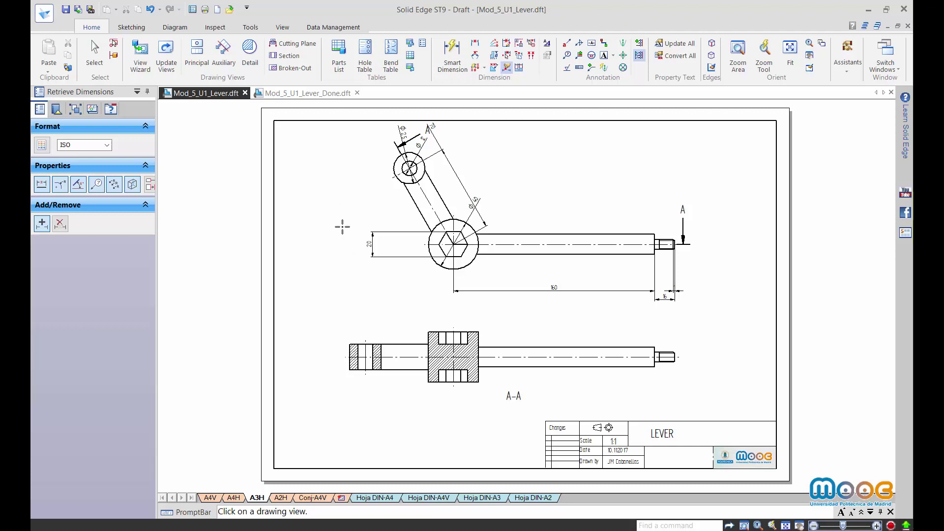
# Delete the retrieved hexagon, threaded-end and hub outer-diameter dimensions from the upper view.
pyautogui.click(96, 57)
pyautogui.click(373, 249)
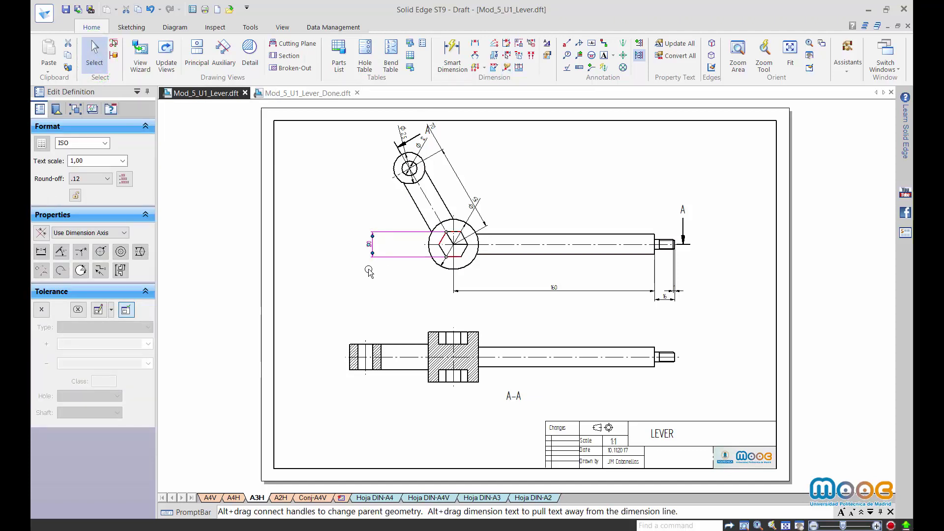
pyautogui.press('Delete')
pyautogui.click(684, 294)
pyautogui.press('Delete')
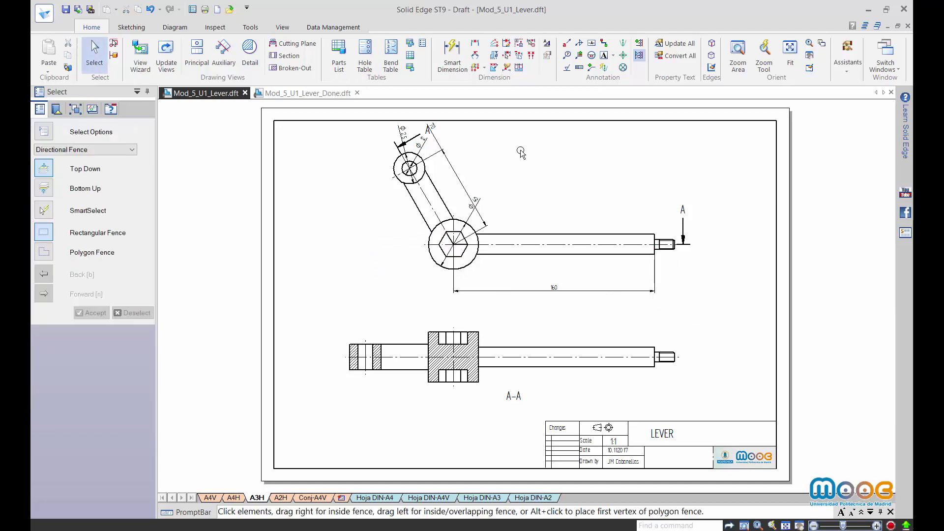
pyautogui.click(484, 199)
pyautogui.press('Delete')
# Remove the Ø25 eye dimension and reposition the small hole's diameter, the 70 and the 160 dimensions clear of the upper view.
pyautogui.click(428, 143)
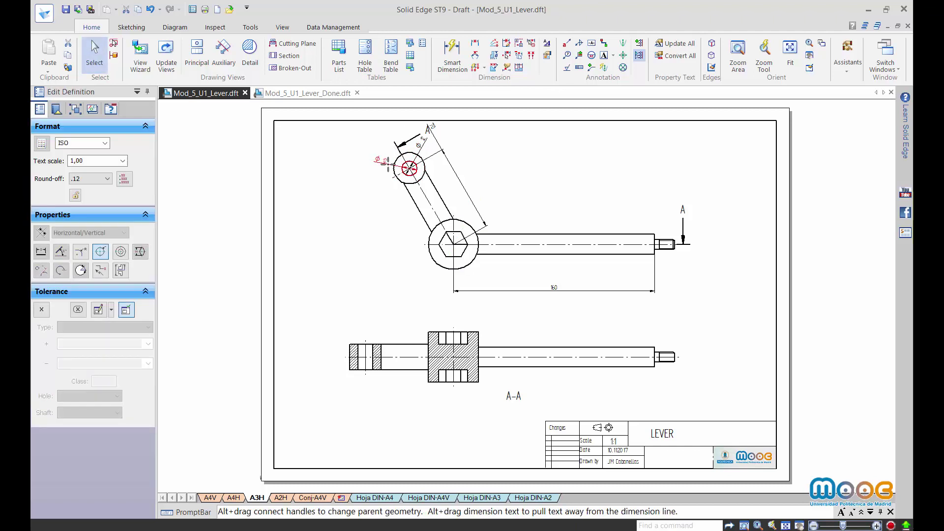
pyautogui.moveTo(389, 168); pyautogui.dragTo(372, 193)
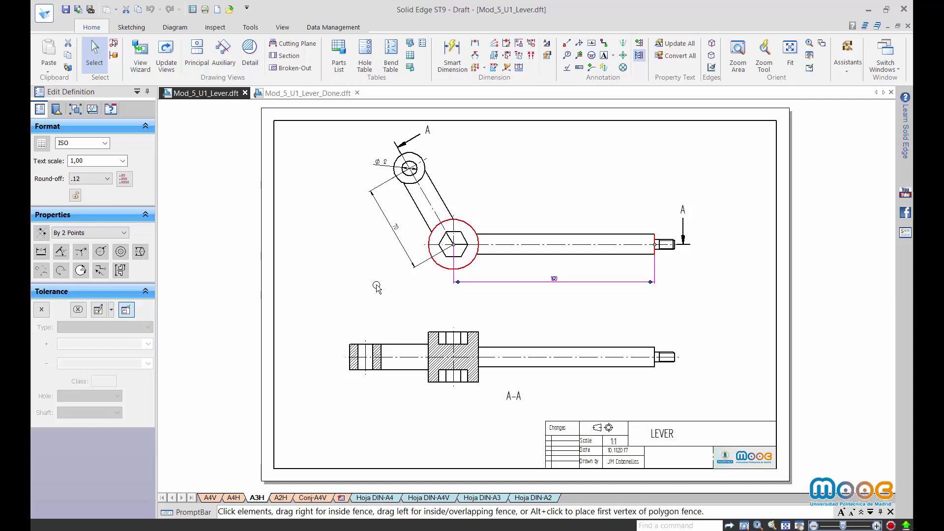
pyautogui.press('Escape')
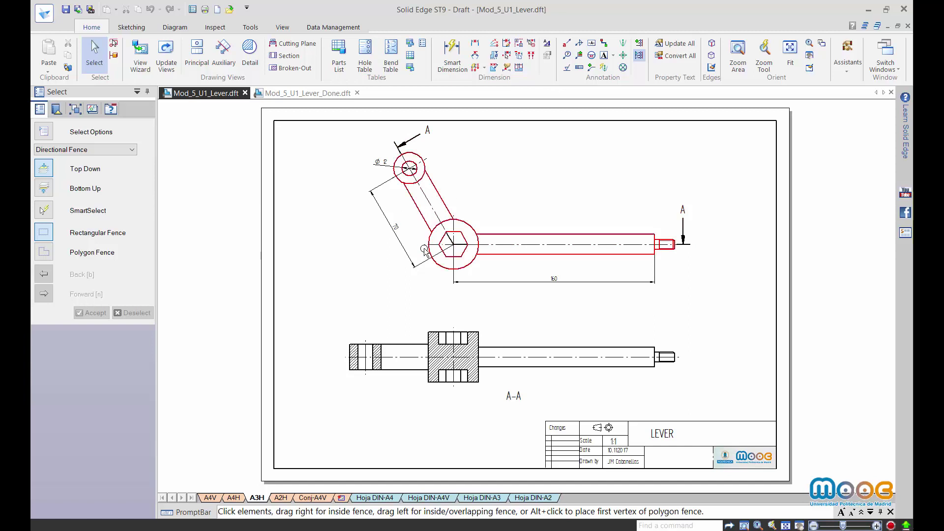
# Set the Angle Between orientation to Horizontal/Vertical and try to dimension the inclined arm's angle from the hub's centre mark.
pyautogui.click(475, 56)
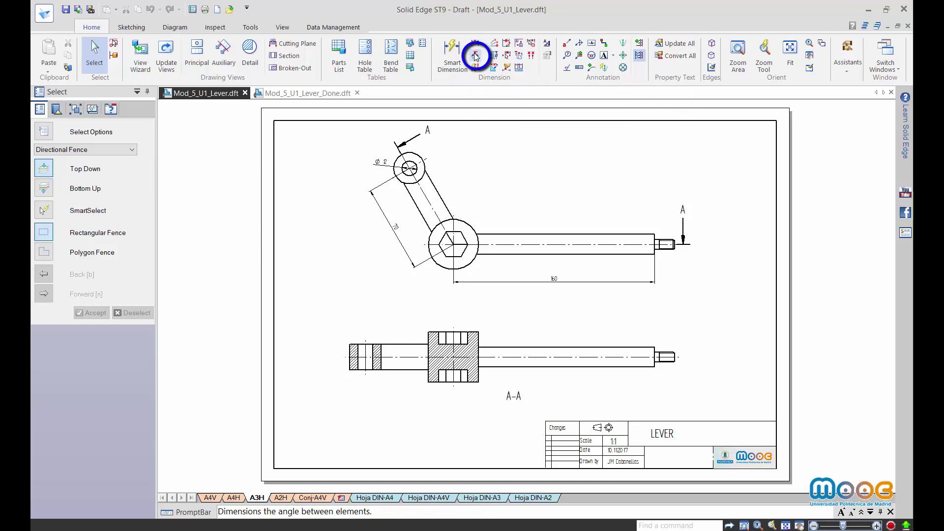
pyautogui.click(125, 233)
pyautogui.click(105, 243)
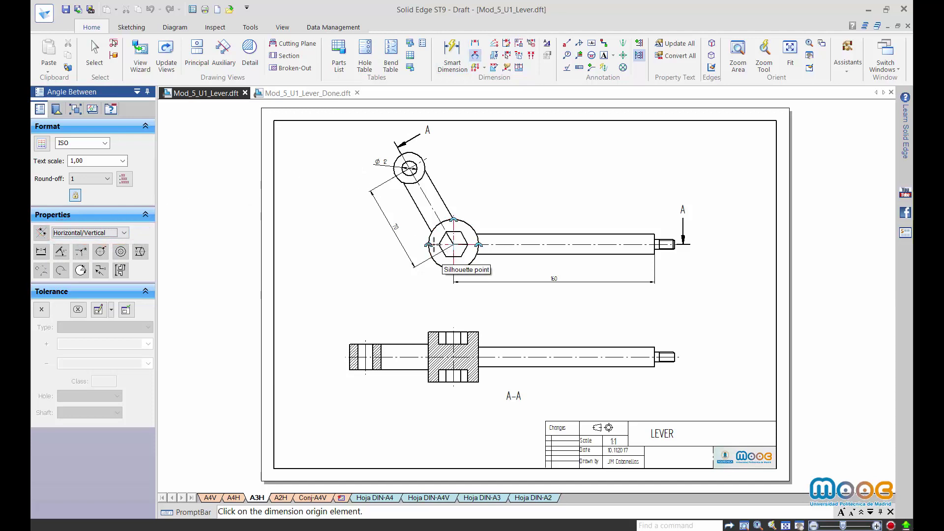
pyautogui.click(453, 244)
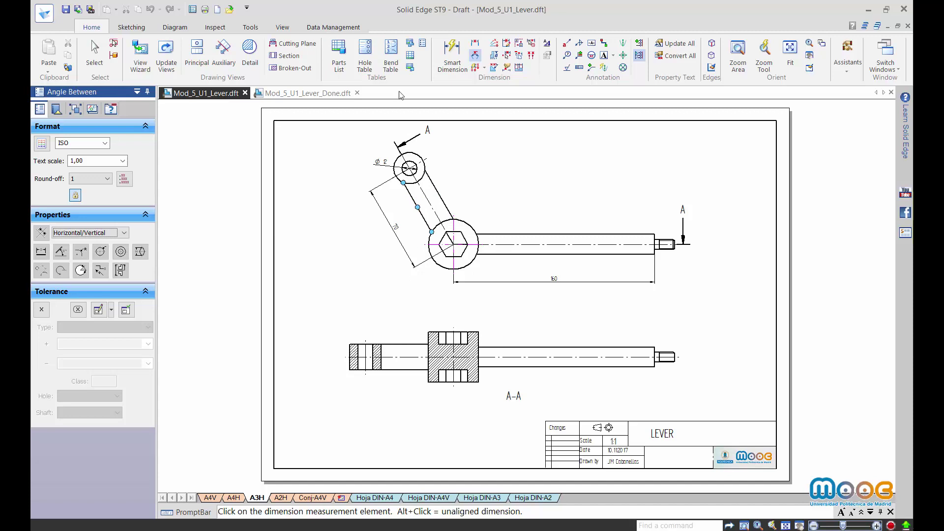
pyautogui.click(93, 47)
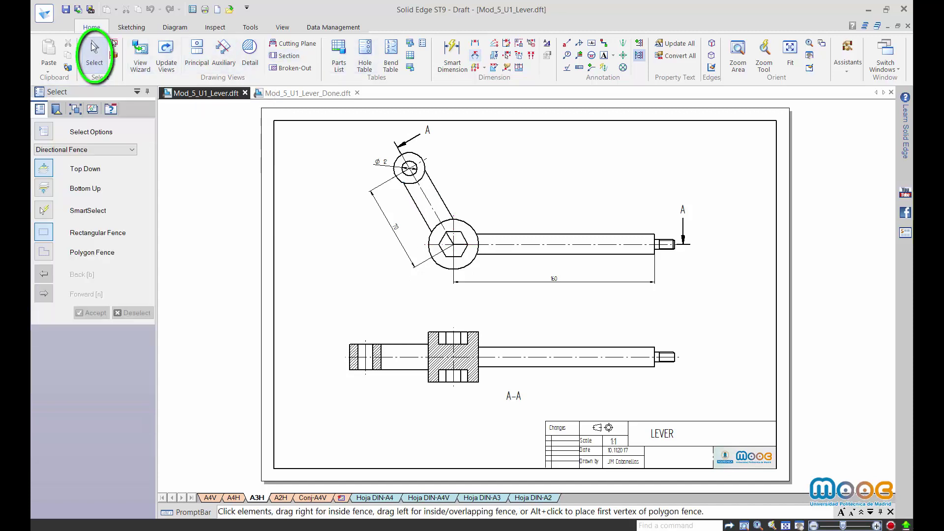
# Change the display style of cutting plane line A to Thick corners only.
pyautogui.click(689, 243)
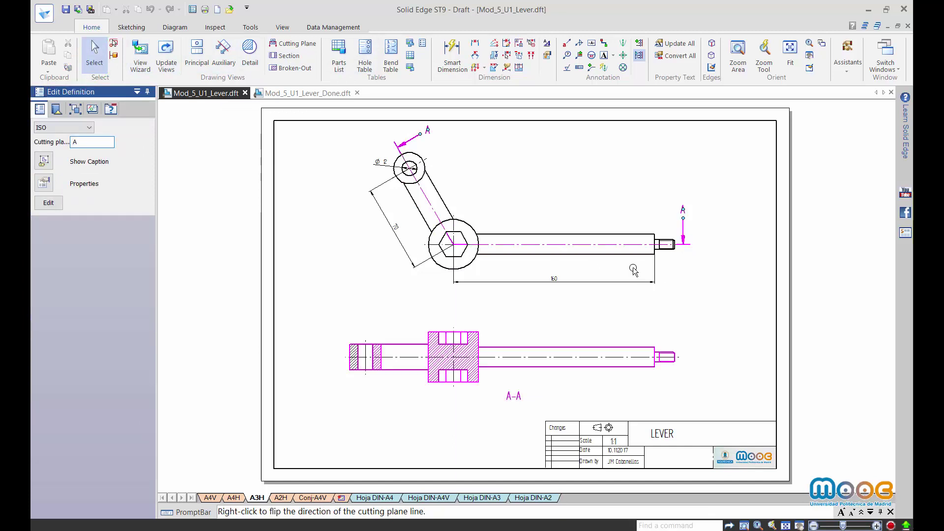
pyautogui.rightClick(689, 246)
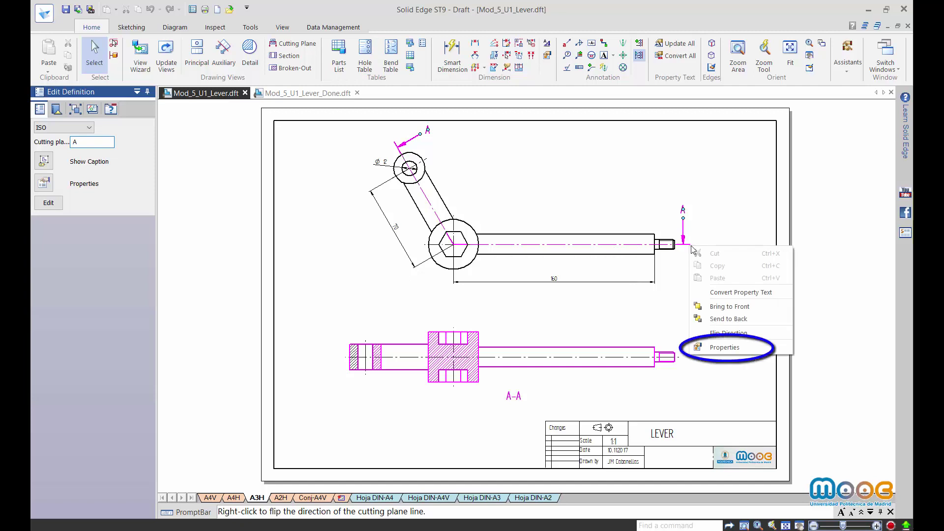
pyautogui.click(736, 348)
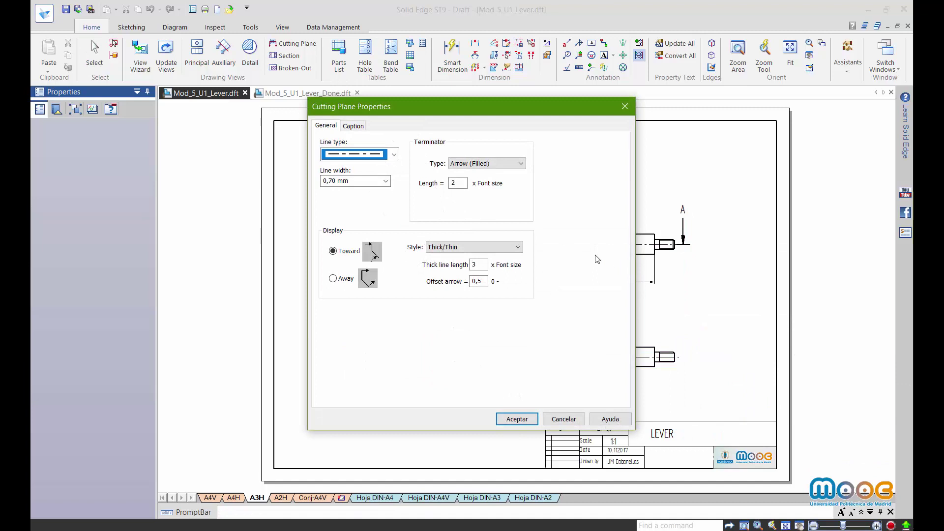
pyautogui.click(521, 248)
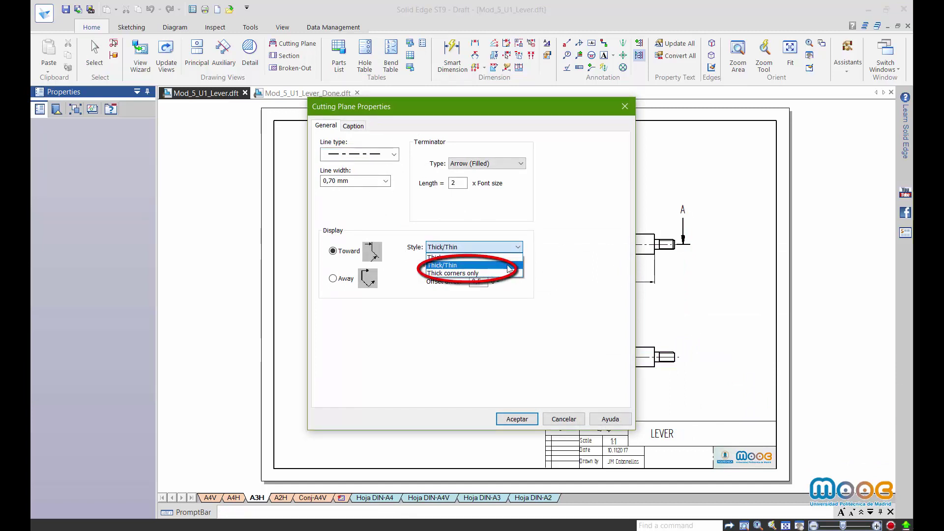
pyautogui.click(463, 273)
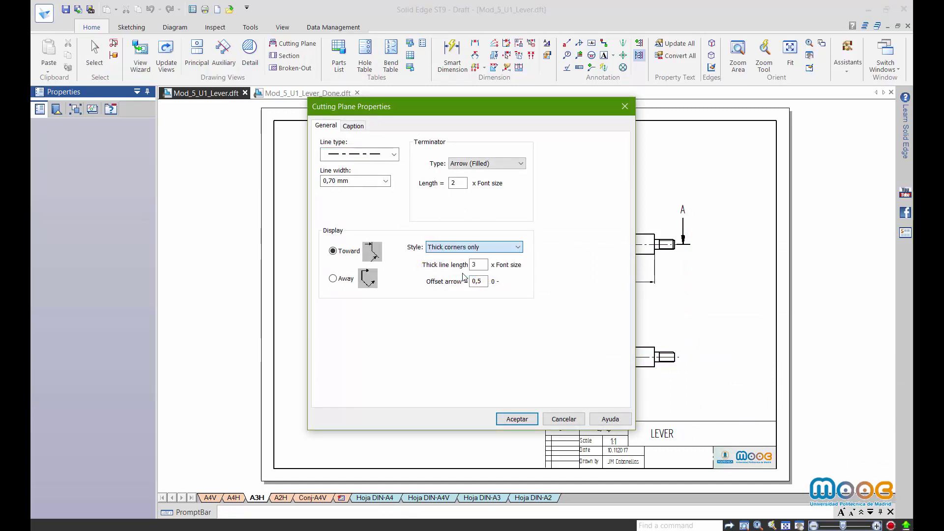
pyautogui.click(517, 419)
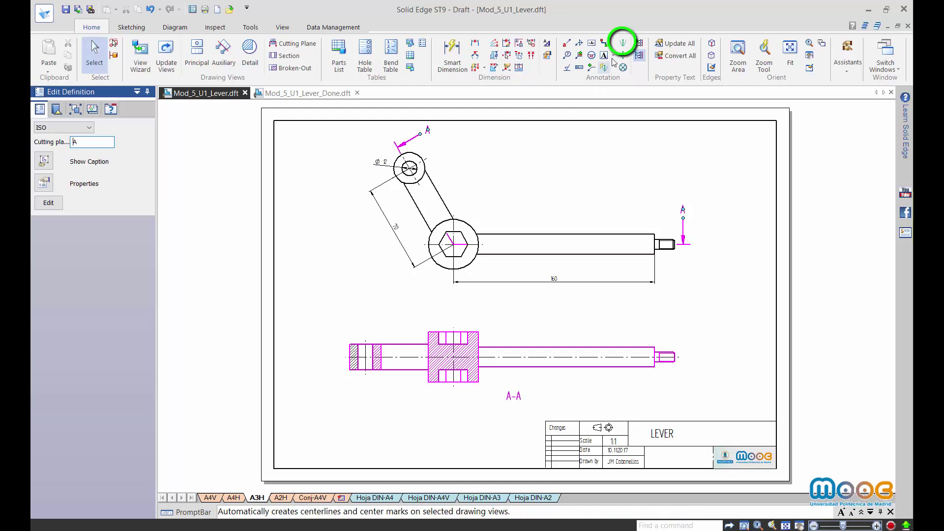
# Add centerlines with the By 2 Lines option between the edges of the inclined arm and of the long horizontal arm.
pyautogui.click(623, 44)
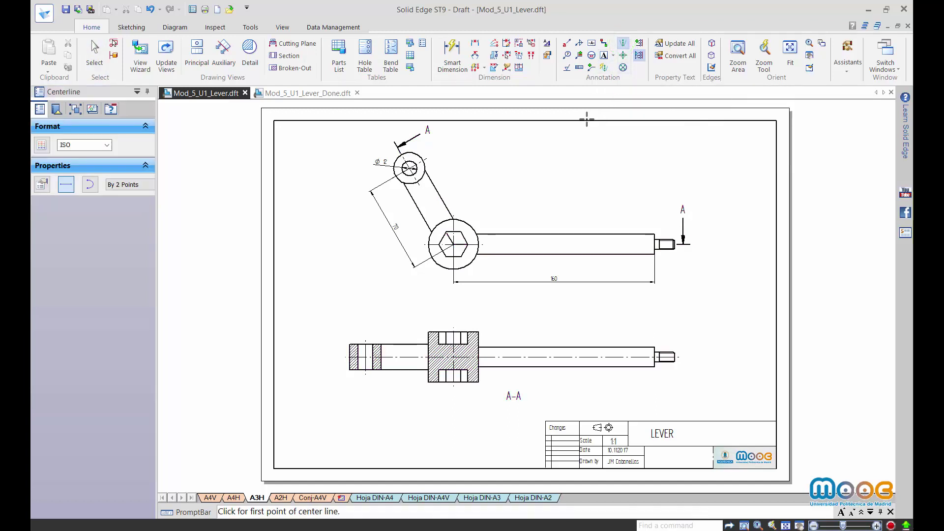
pyautogui.click(130, 186)
pyautogui.click(126, 203)
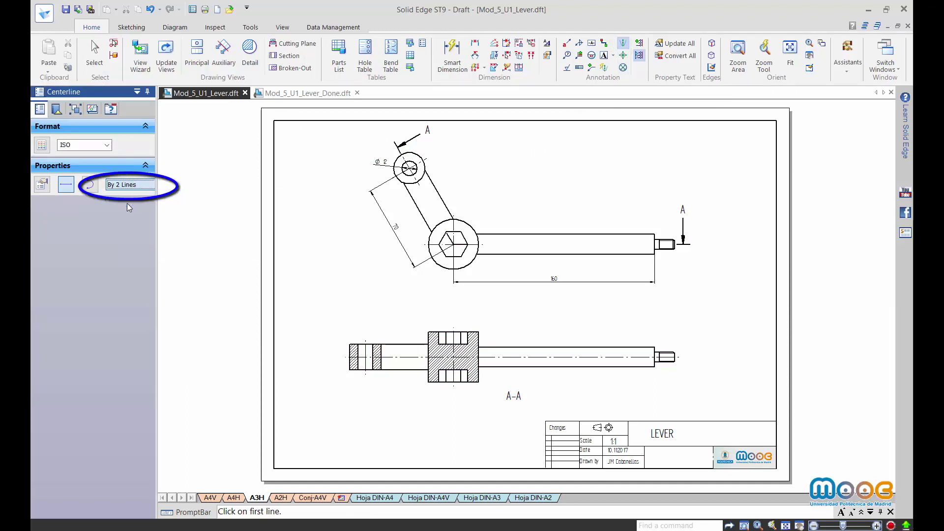
pyautogui.click(442, 199)
pyautogui.click(419, 211)
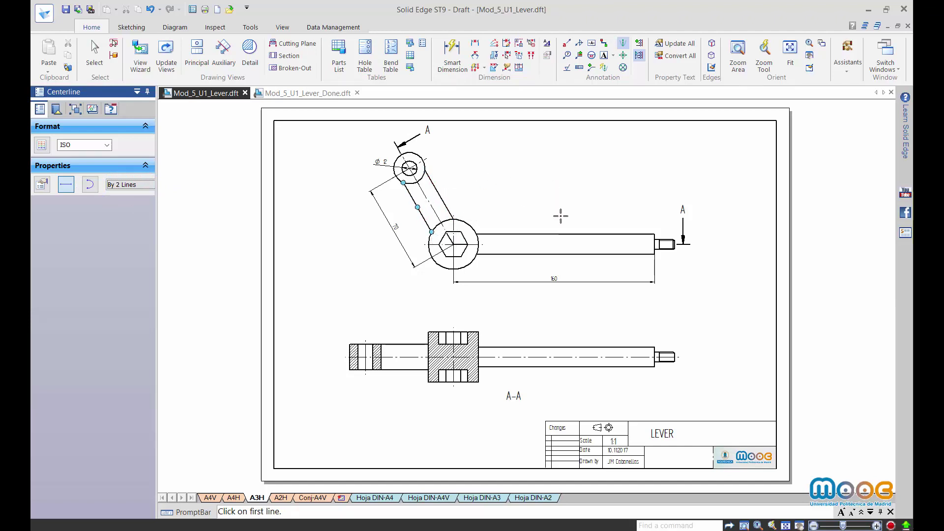
pyautogui.click(553, 234)
pyautogui.click(566, 254)
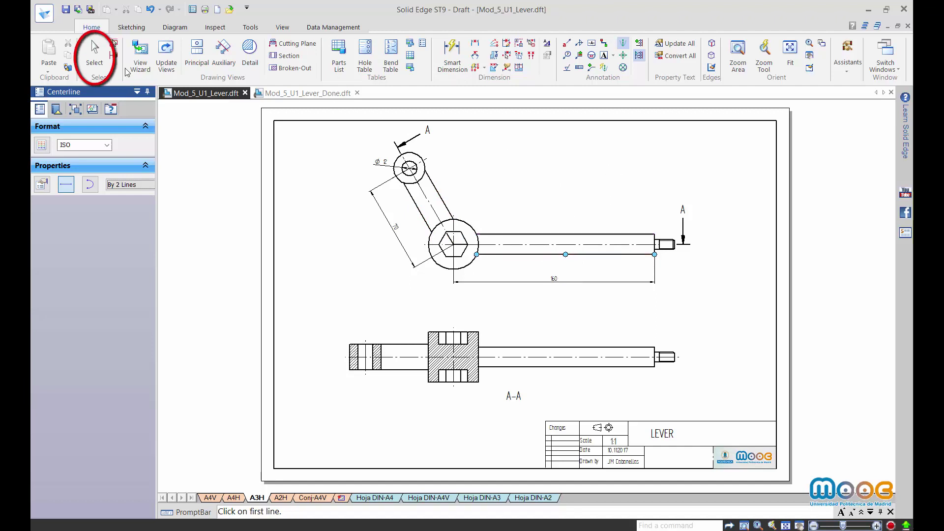
# Extend the horizontal arm's centerline past the end of the threaded tip in the upper view.
pyautogui.click(95, 50)
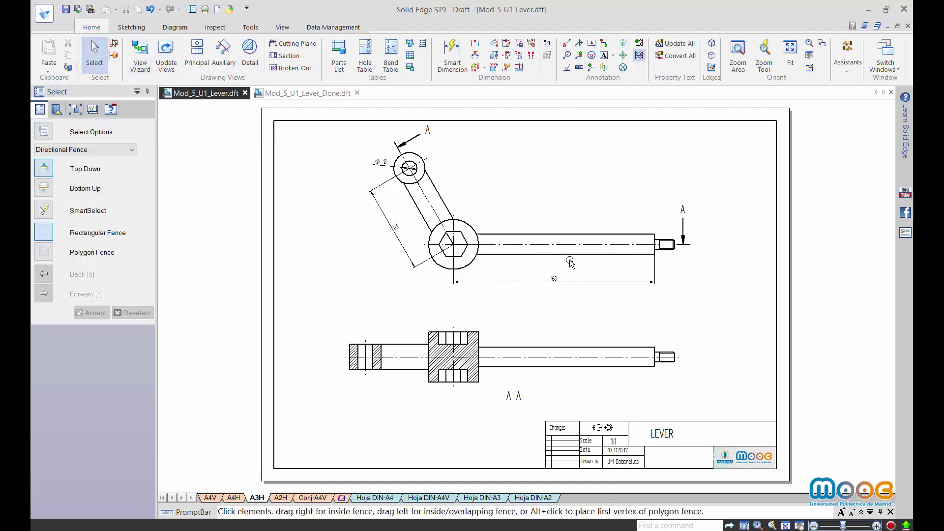
pyautogui.click(578, 246)
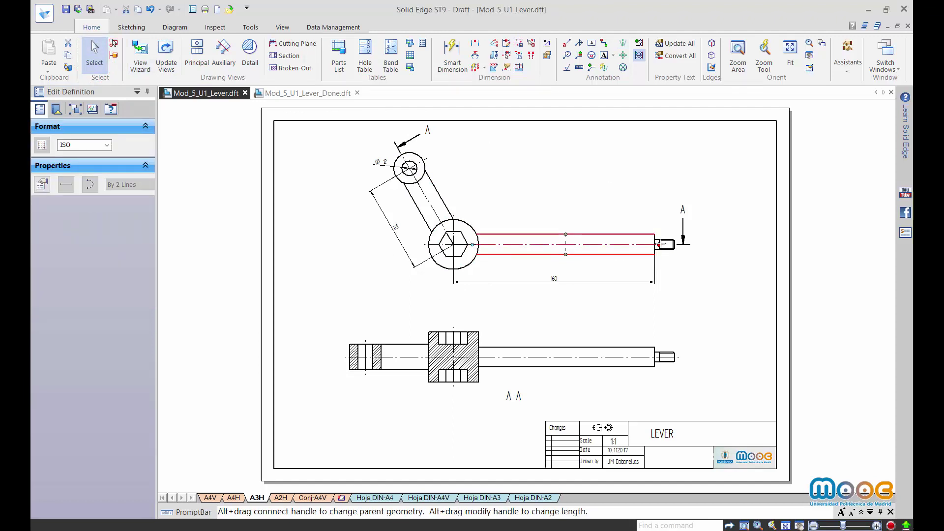
pyautogui.moveTo(661, 245); pyautogui.dragTo(690, 246)
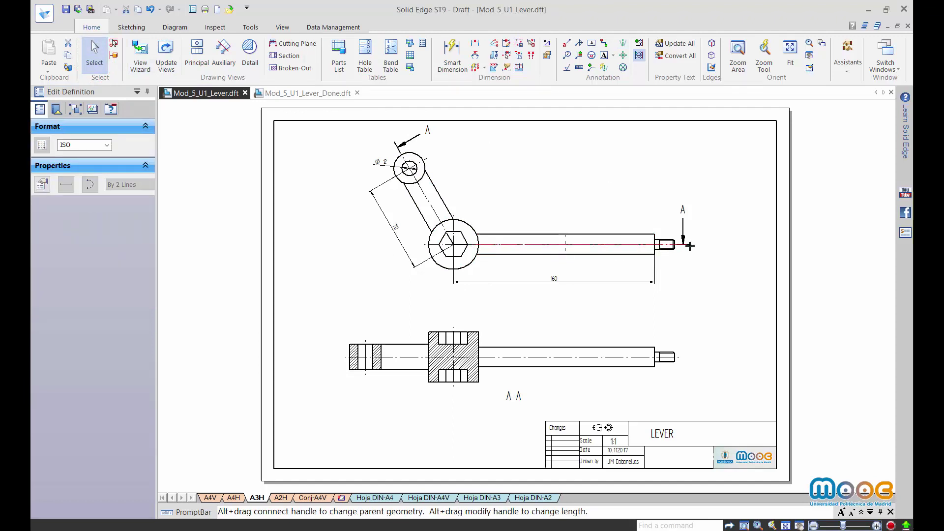
pyautogui.click(540, 193)
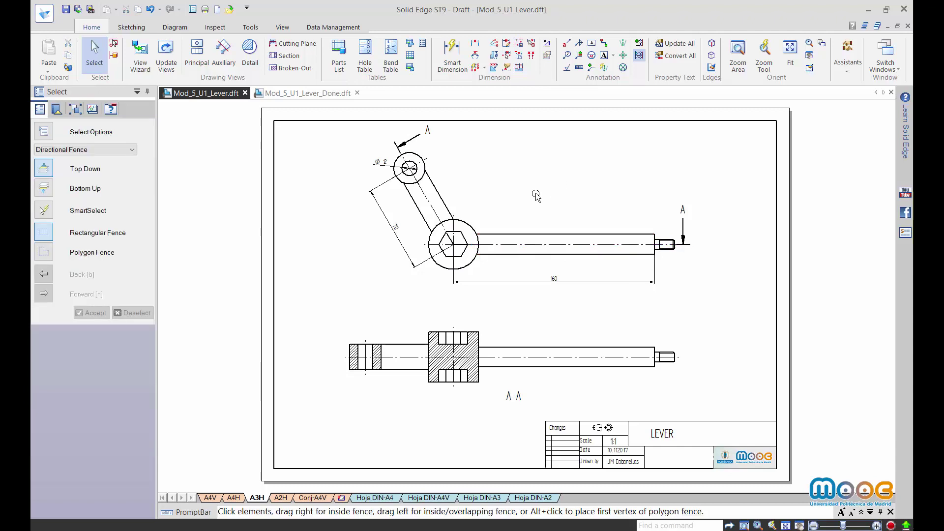
# Dimension the angle between the hub's horizontal centre mark line and the inclined arm's centerline, placing it beside the arm.
pyautogui.click(476, 56)
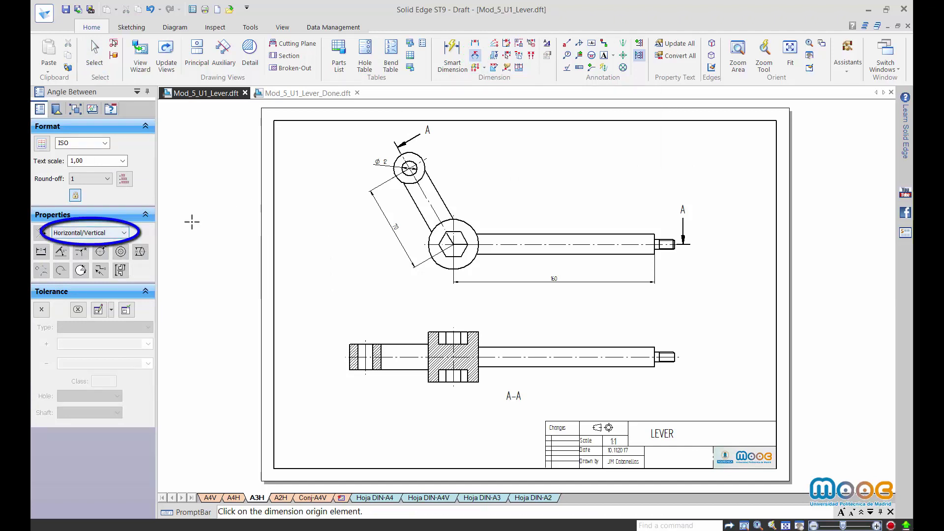
pyautogui.scroll(5, 427, 197)
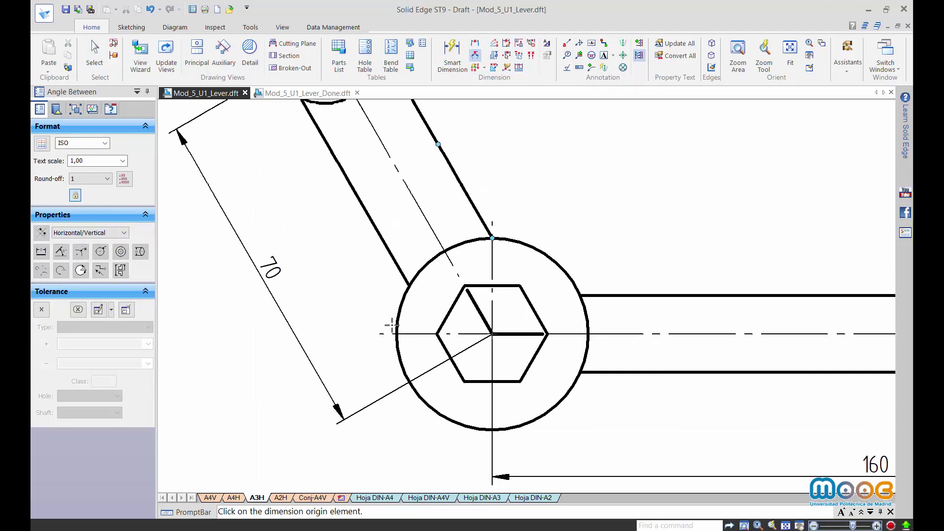
pyautogui.click(417, 333)
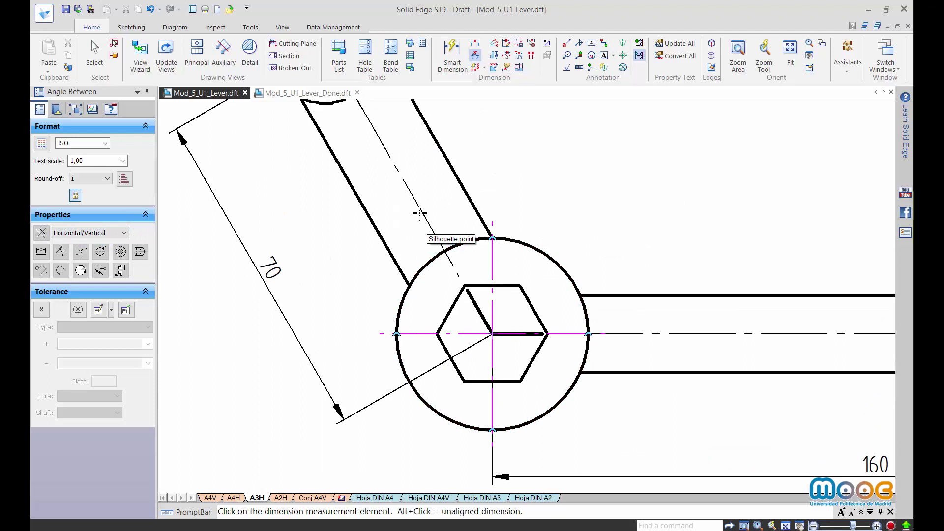
pyautogui.click(417, 211)
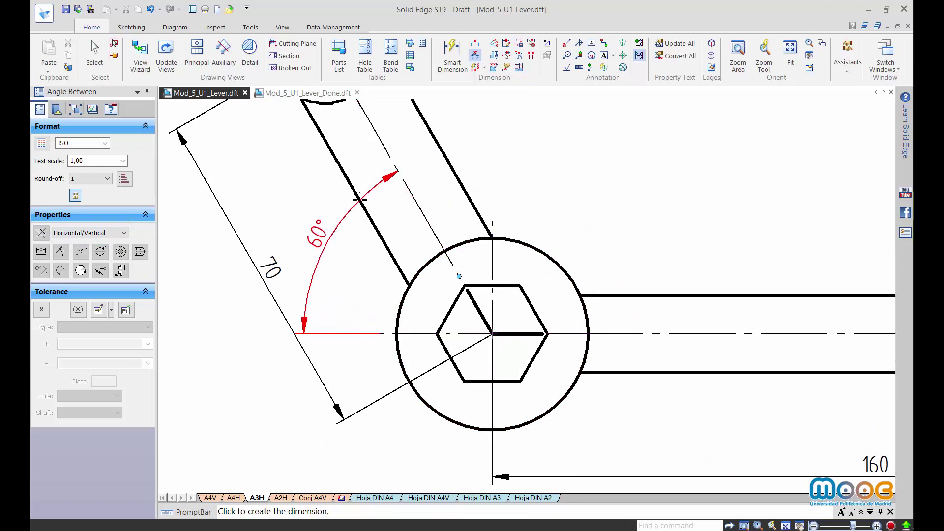
pyautogui.click(389, 210)
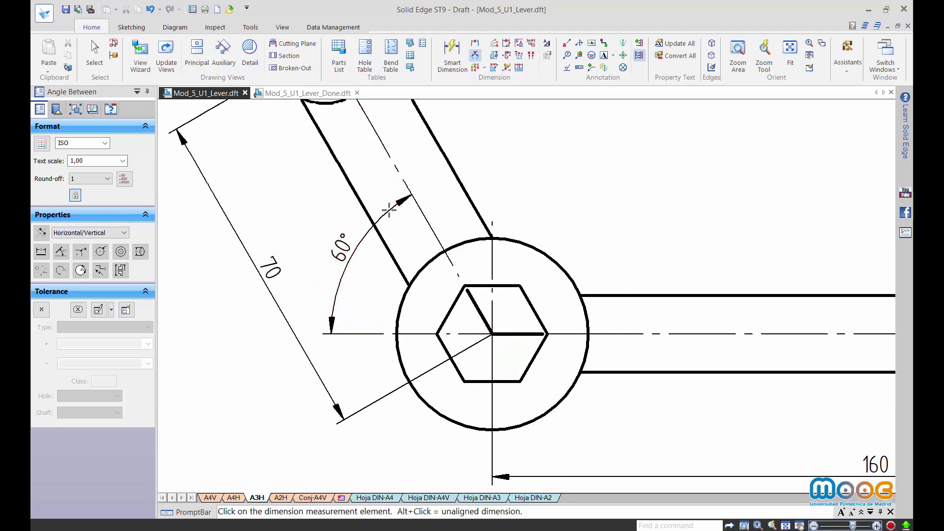
pyautogui.click(785, 525)
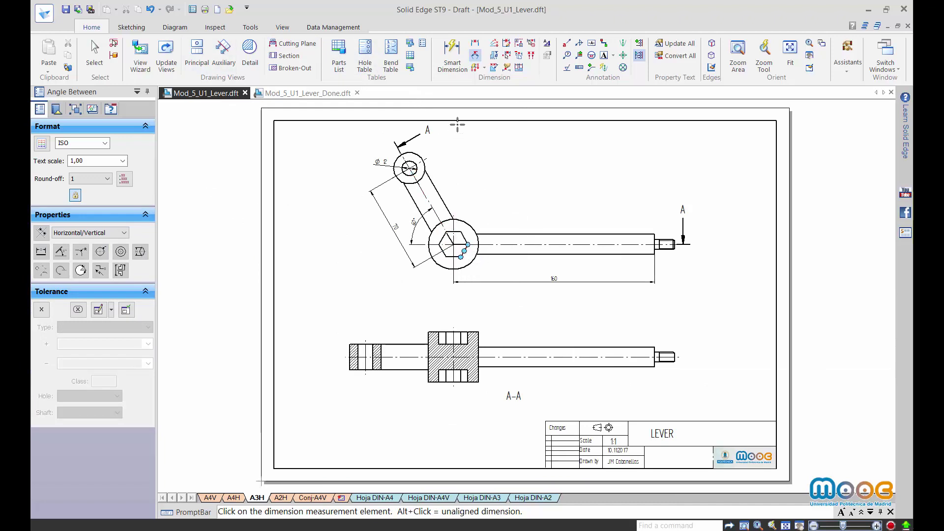
# Dimension the hexagonal hole across its flats in the upper view using Distance Between By 2 Points, aligned obliquely above the hub.
pyautogui.click(475, 45)
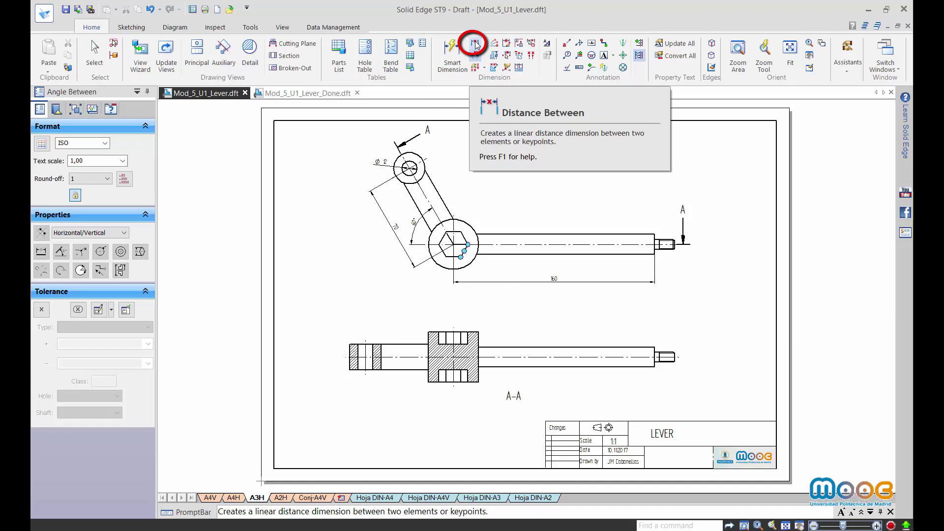
pyautogui.click(475, 44)
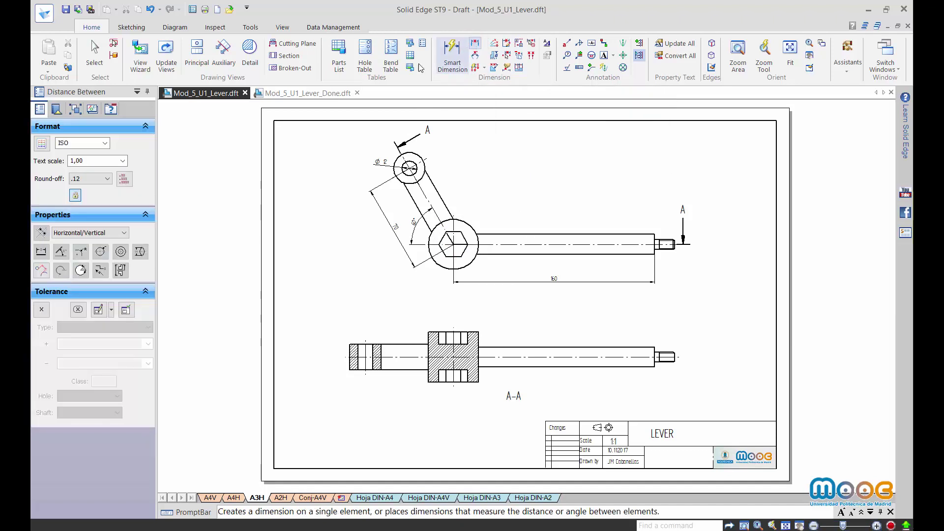
pyautogui.click(125, 233)
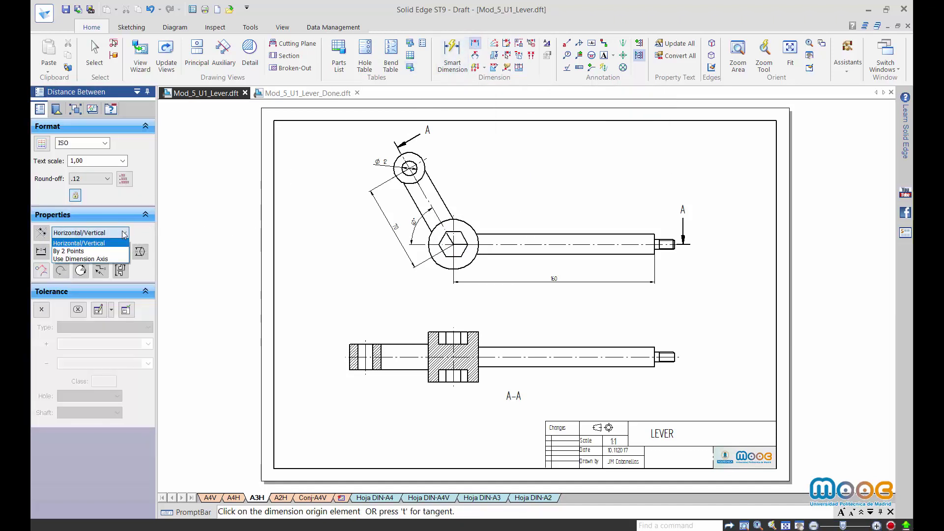
pyautogui.click(127, 249)
pyautogui.scroll(5, 519, 196)
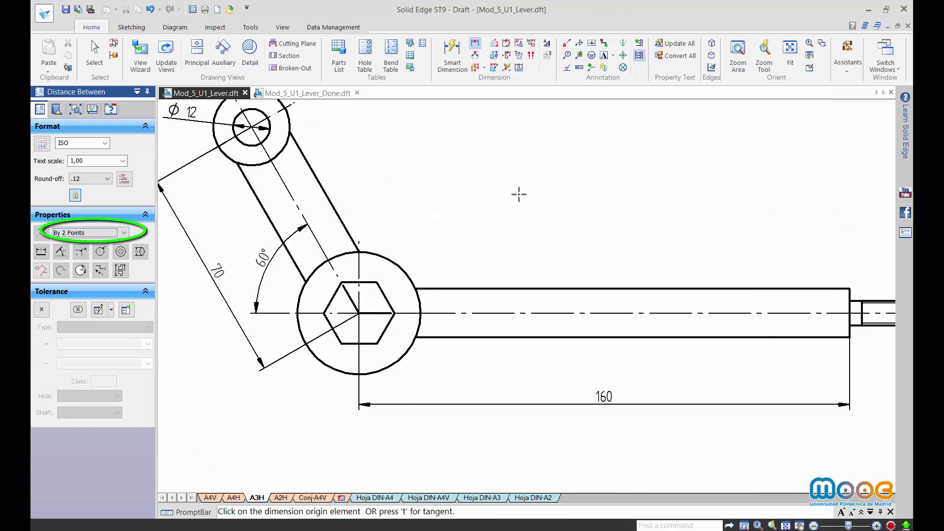
pyautogui.click(337, 289)
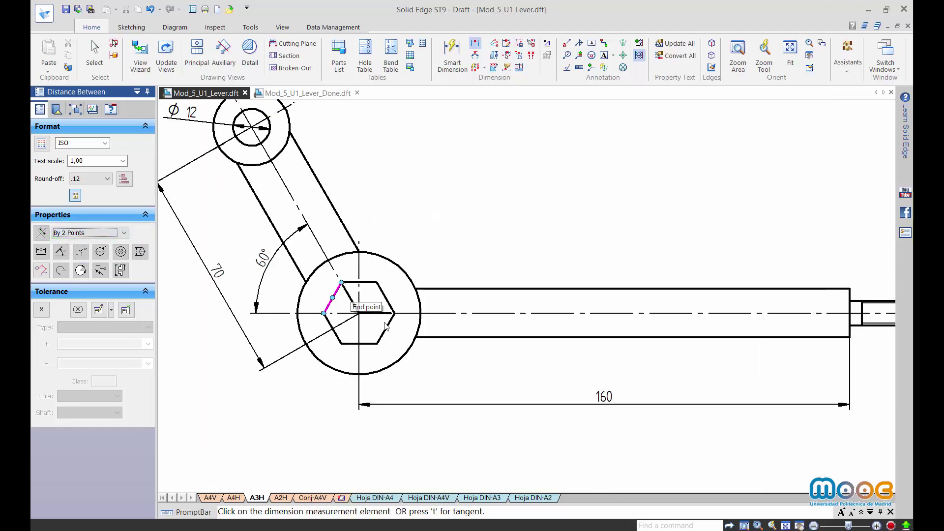
pyautogui.click(394, 313)
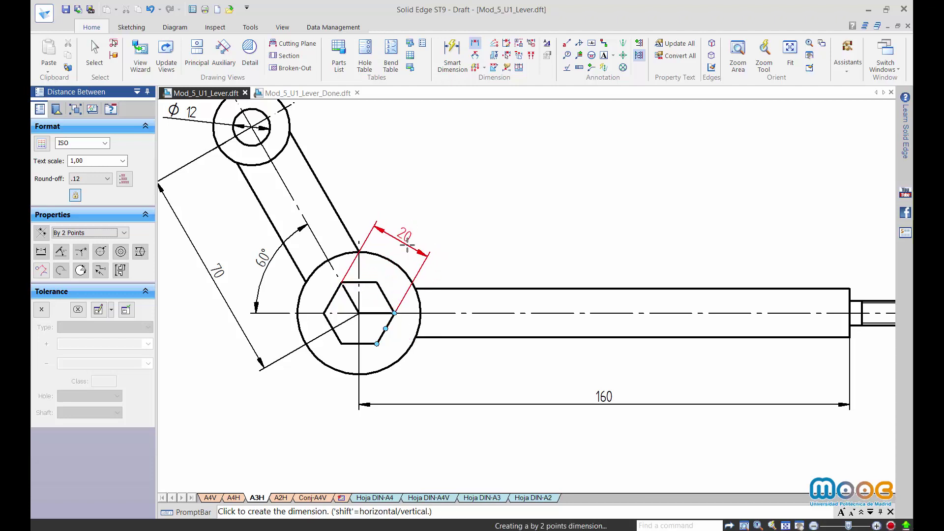
pyautogui.click(406, 245)
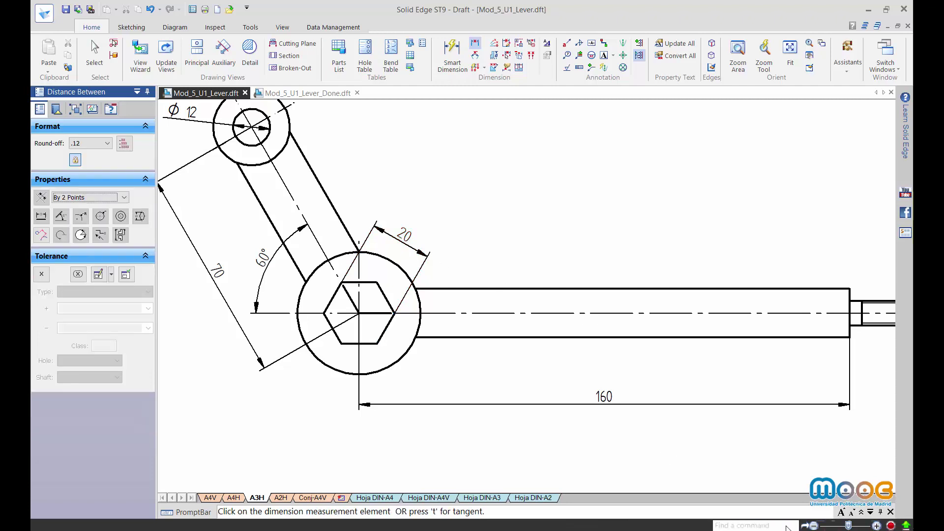
pyautogui.click(786, 526)
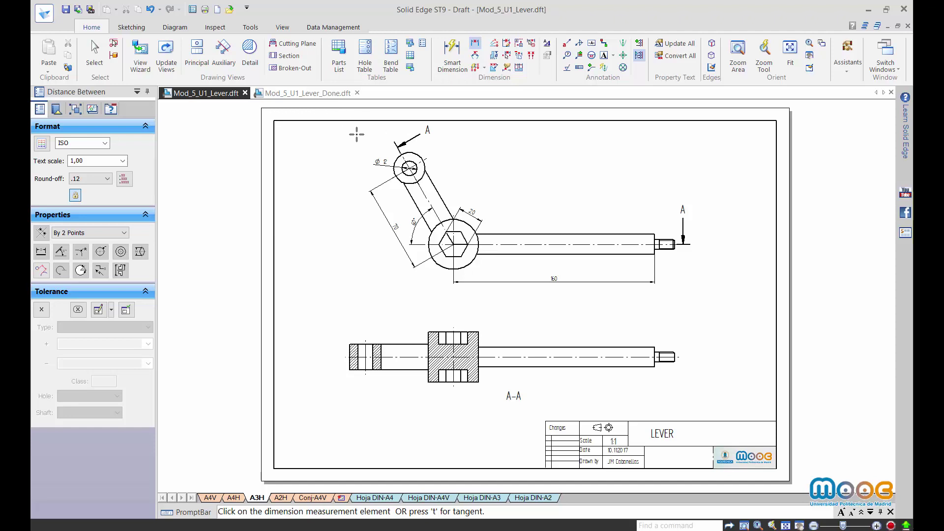
# Check the finished reference drawing and dimension the length from the hub centre to the threaded tip, placed below the 160 dimension.
pyautogui.click(309, 93)
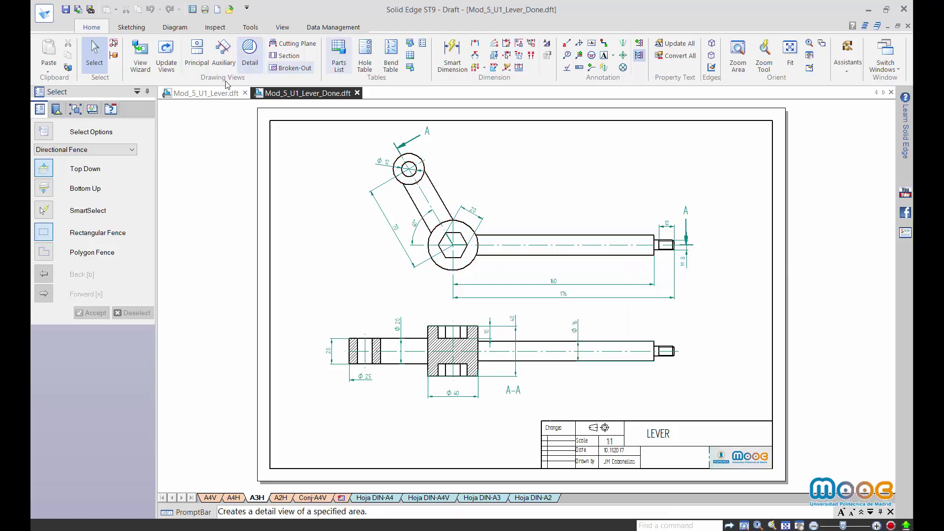
pyautogui.click(216, 93)
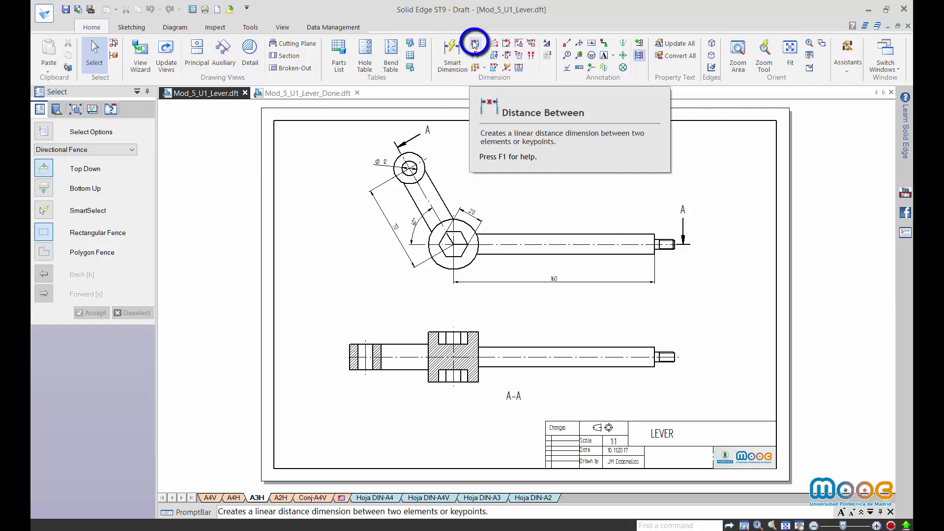
pyautogui.click(471, 43)
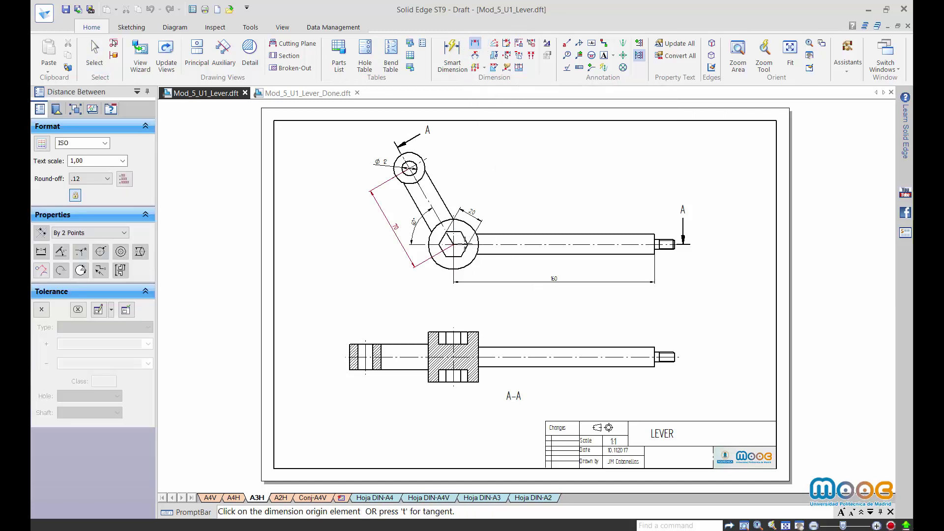
pyautogui.click(470, 260)
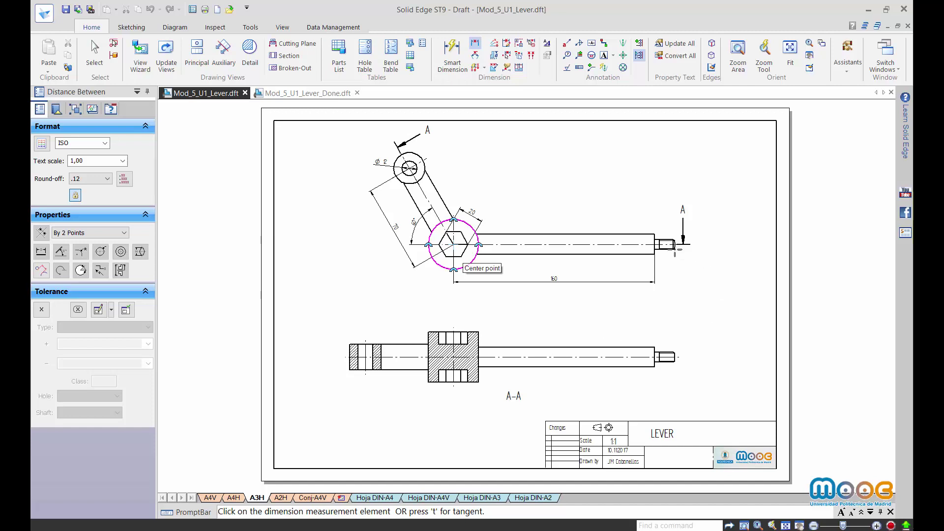
pyautogui.scroll(2, 684, 269)
pyautogui.click(668, 238)
pyautogui.scroll(2, 661, 266)
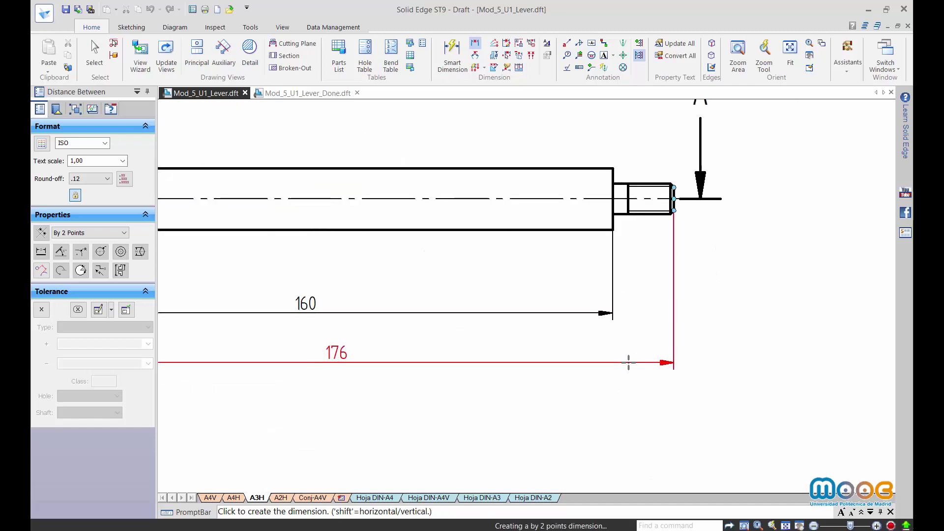
pyautogui.click(630, 364)
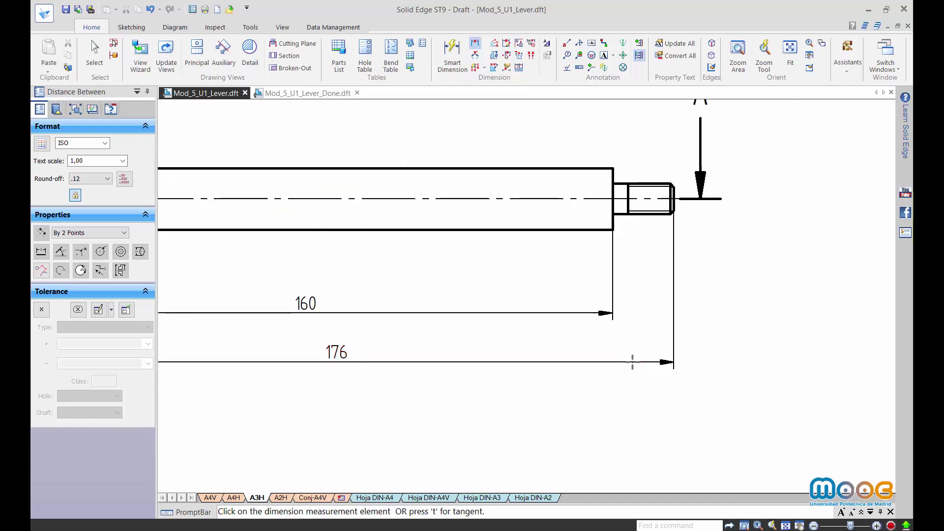
pyautogui.click(787, 524)
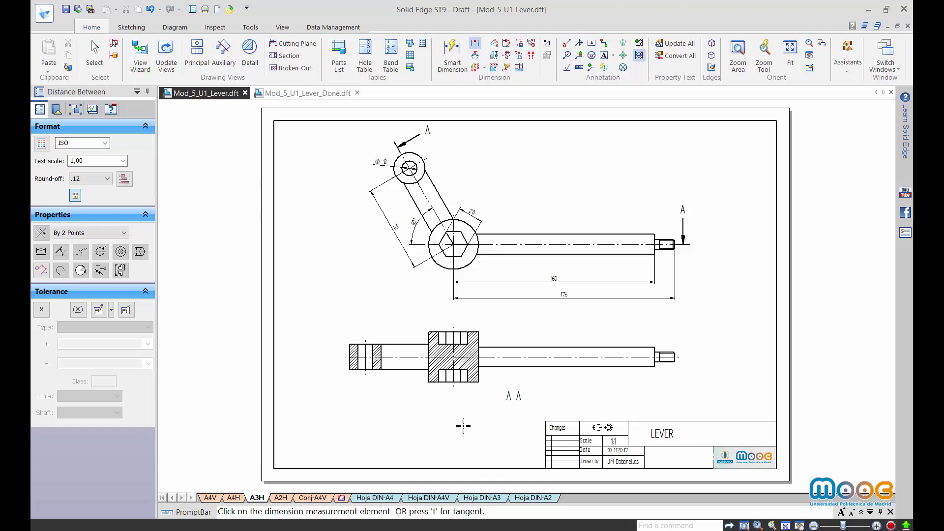
# Add a symmetric diameter dimension to the long arm in section A-A, measured from its horizontal centerline to its upper edge.
pyautogui.scroll(3, 440, 421)
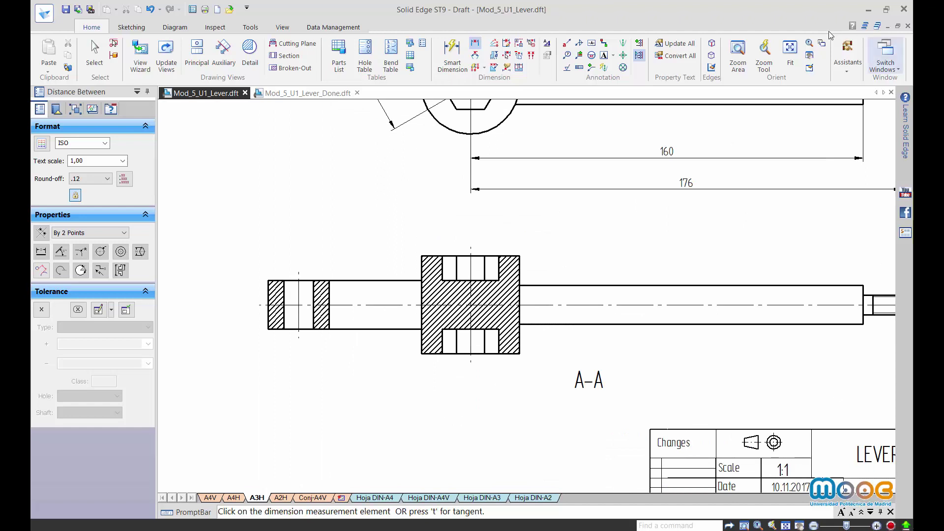
pyautogui.click(496, 56)
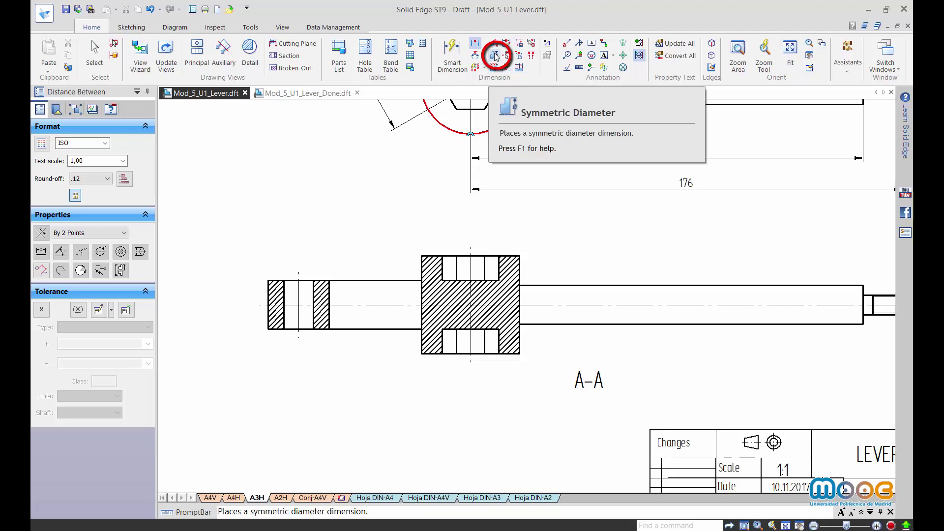
pyautogui.click(496, 56)
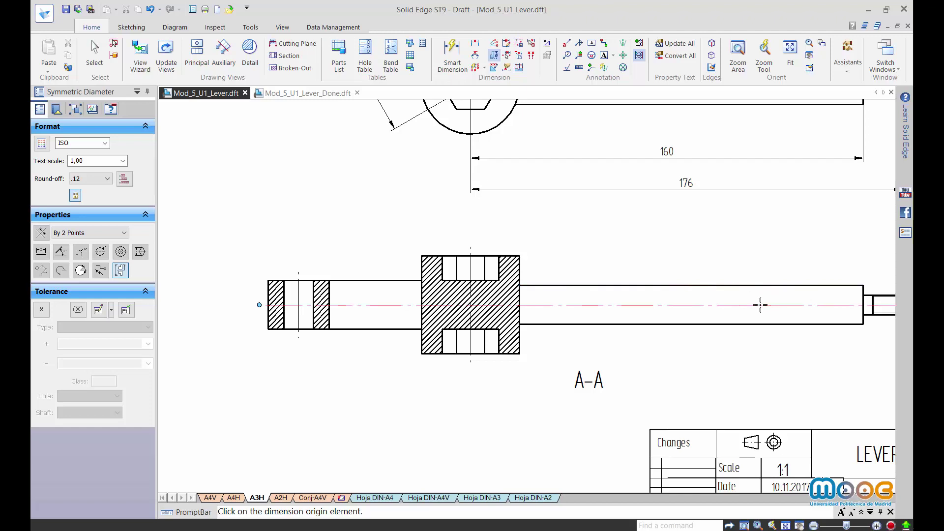
pyautogui.click(737, 305)
pyautogui.click(732, 286)
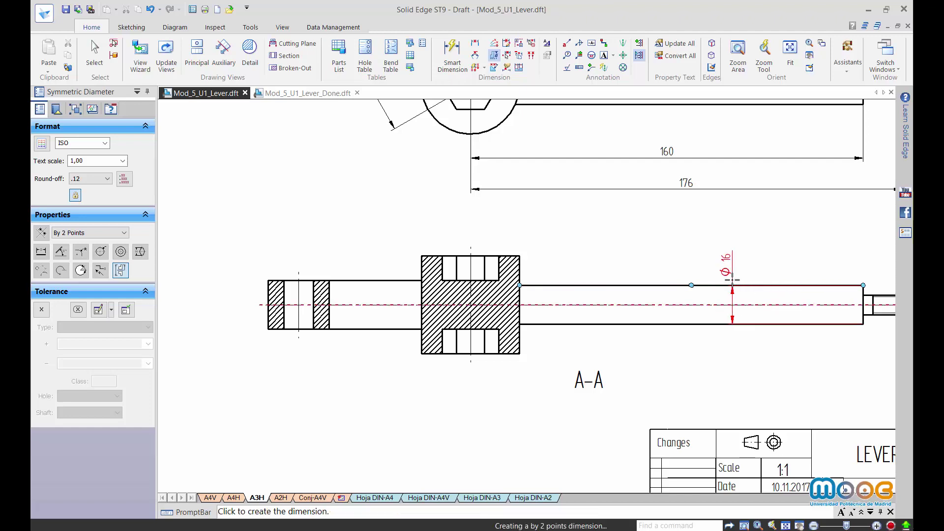
pyautogui.click(732, 280)
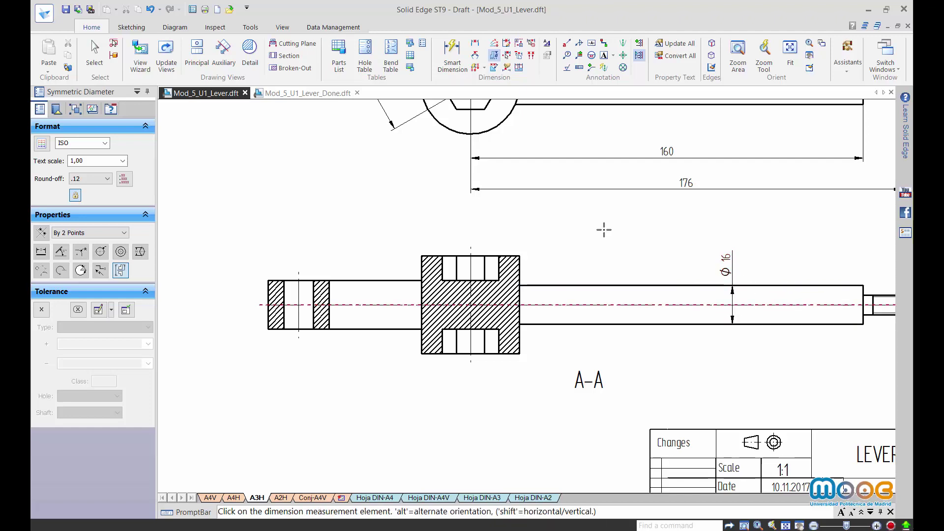
pyautogui.rightClick(395, 249)
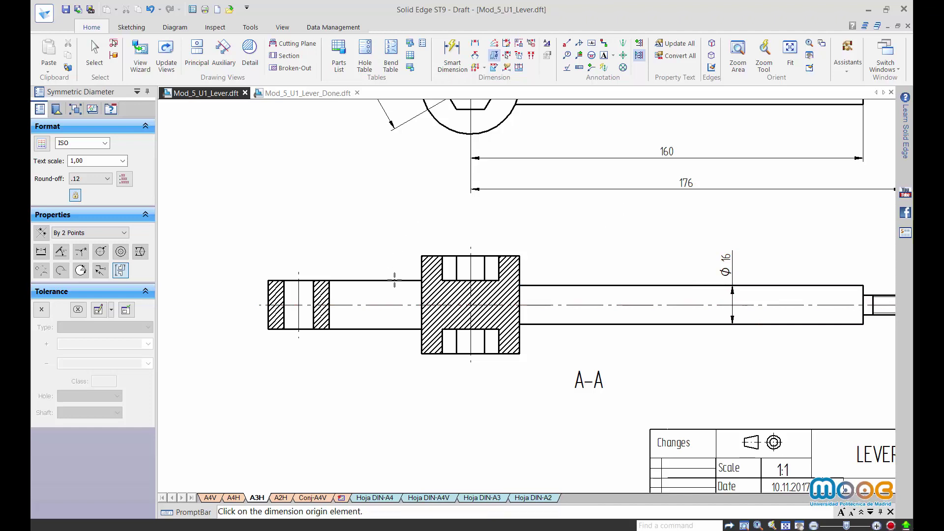
# Add a full symmetric diameter dimension to the short arm between the eye and the hub in section A-A.
pyautogui.click(393, 305)
pyautogui.click(377, 280)
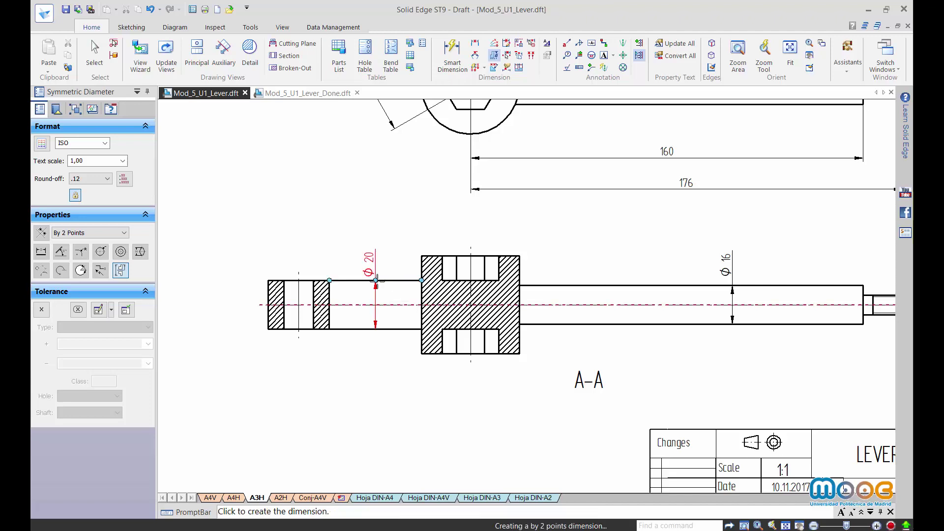
pyautogui.click(120, 270)
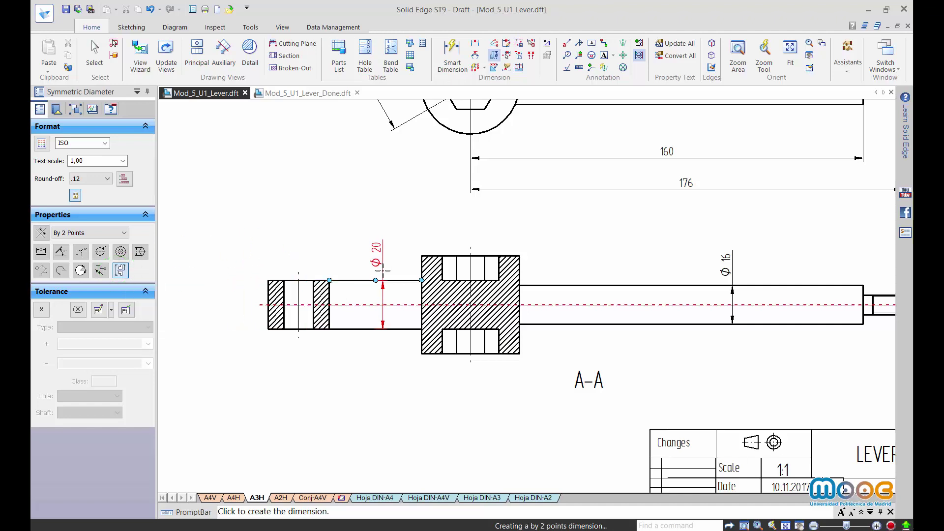
pyautogui.click(383, 270)
pyautogui.click(435, 239)
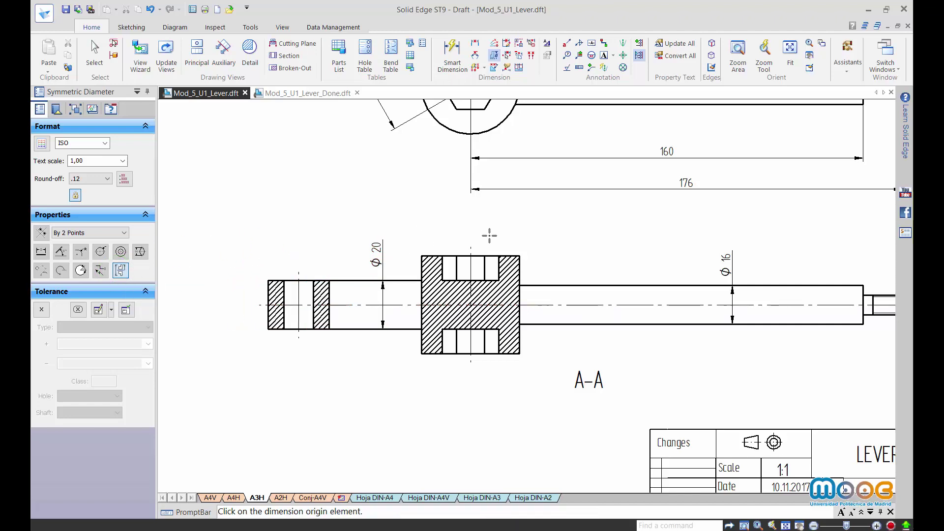
# Add a symmetric diameter dimension to the hub in section A-A from its vertical centerline, placed above the hub.
pyautogui.click(470, 268)
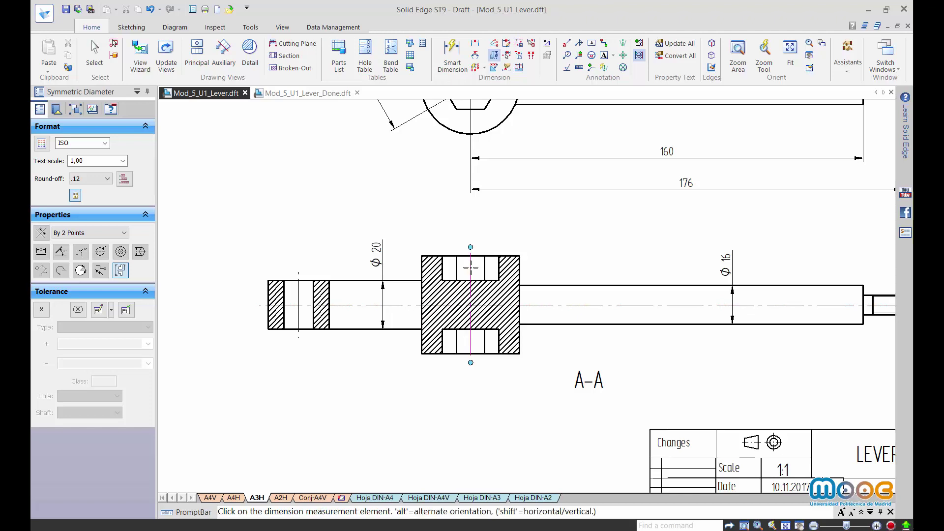
pyautogui.click(520, 266)
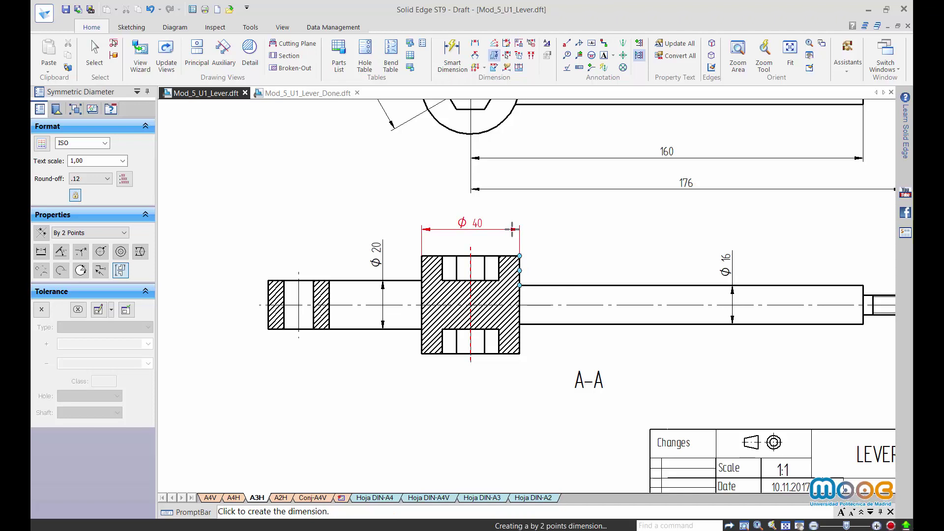
pyautogui.click(512, 230)
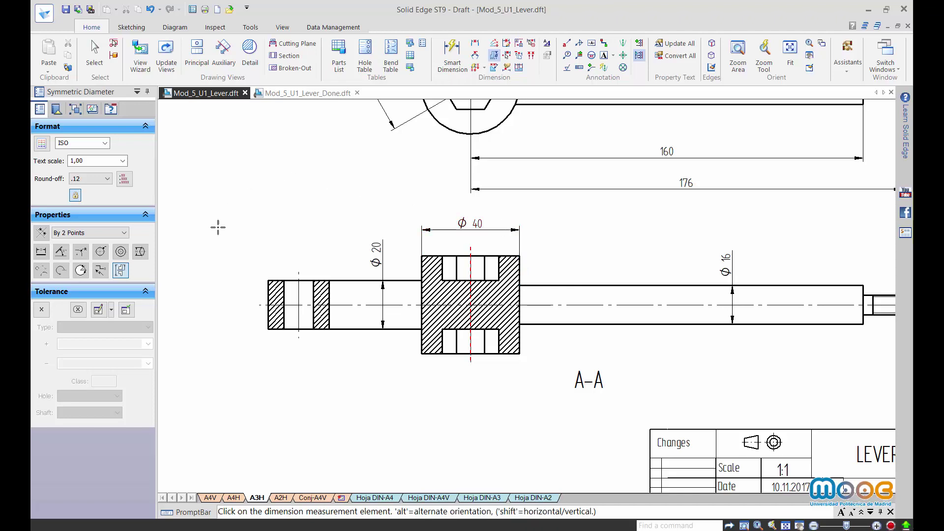
# Add a half symmetric diameter dimension to the eye at the short arm's end in section A-A, placed below it.
pyautogui.click(298, 317)
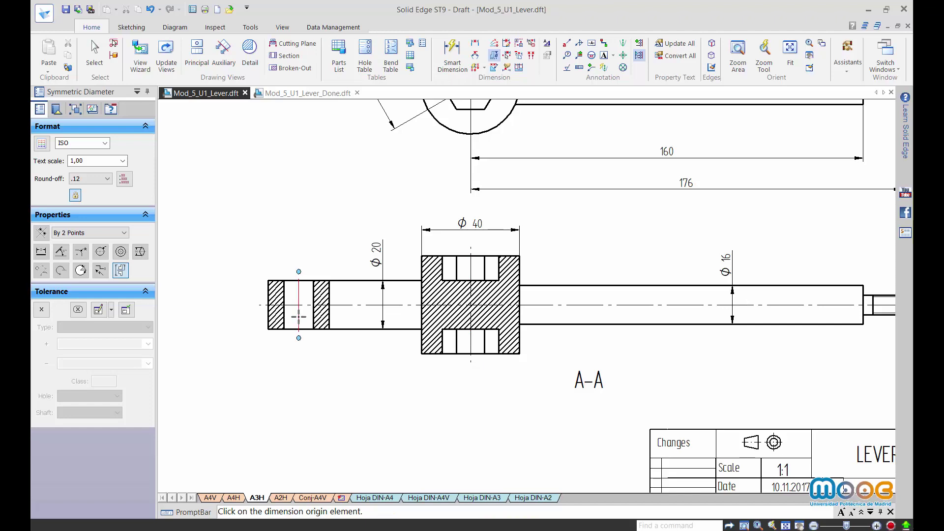
pyautogui.click(298, 317)
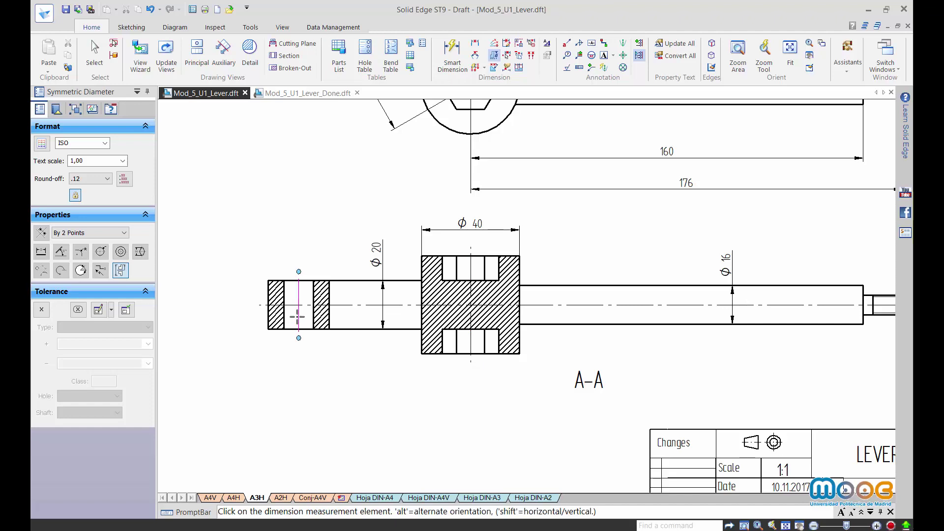
pyautogui.click(266, 315)
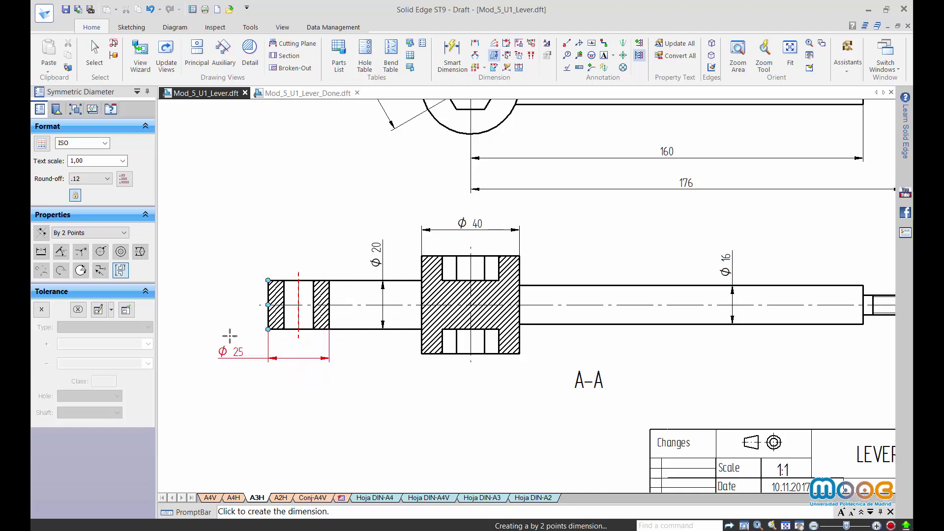
pyautogui.click(120, 270)
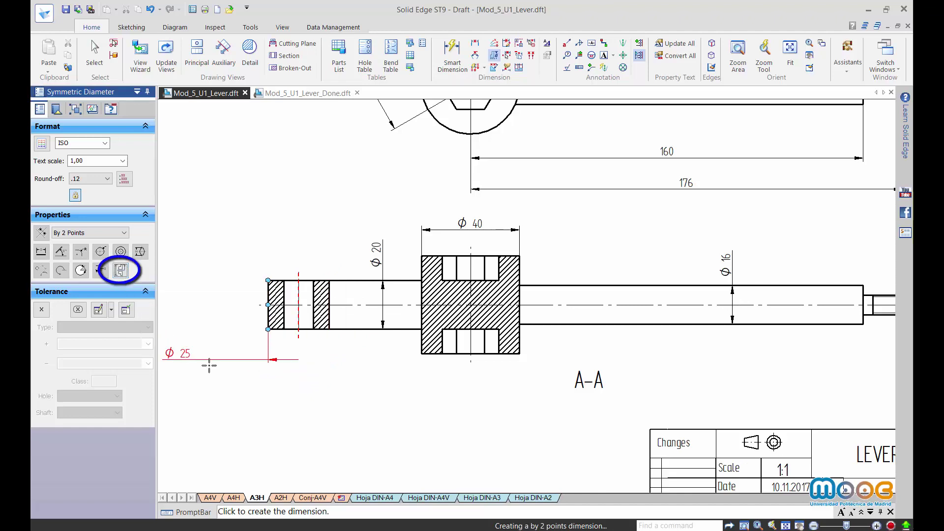
pyautogui.click(294, 364)
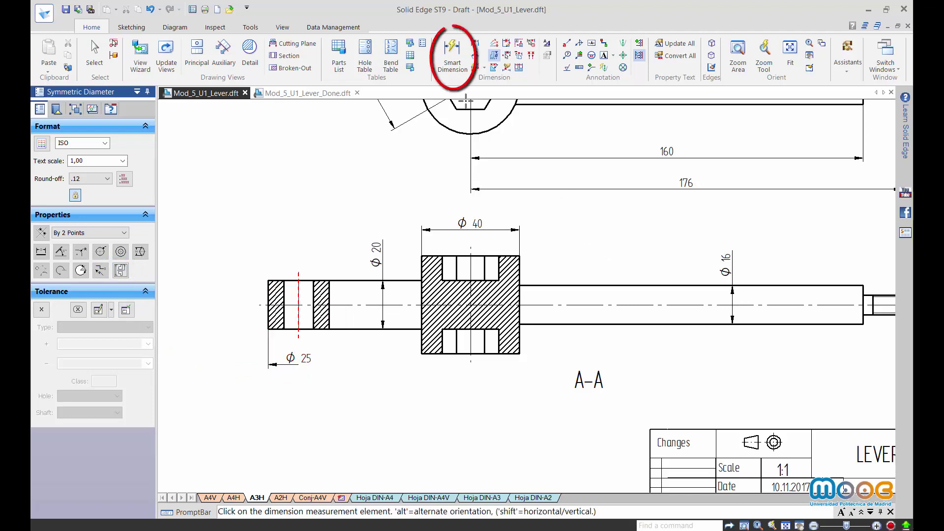
# Dimension the depth of the hub's lower hexagonal recess in section A-A with Smart Dimension, placing the text below the hub.
pyautogui.click(453, 55)
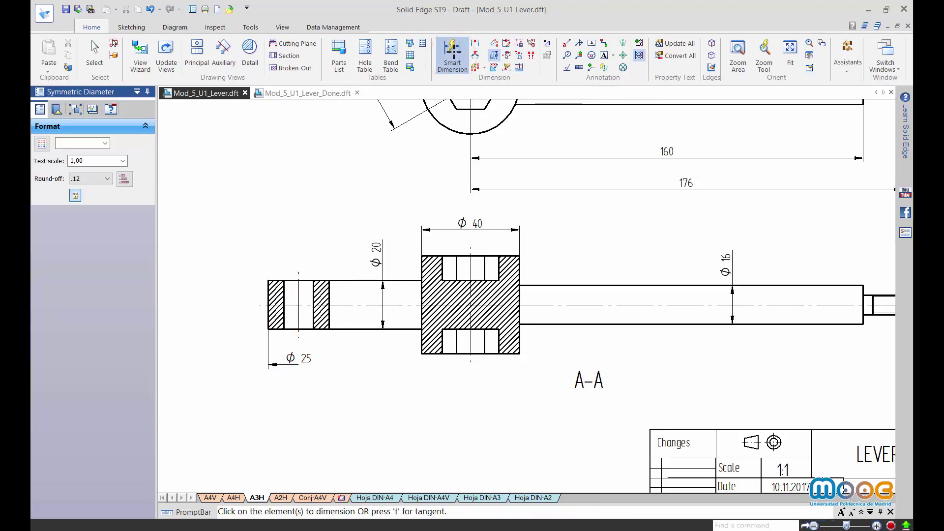
pyautogui.click(486, 341)
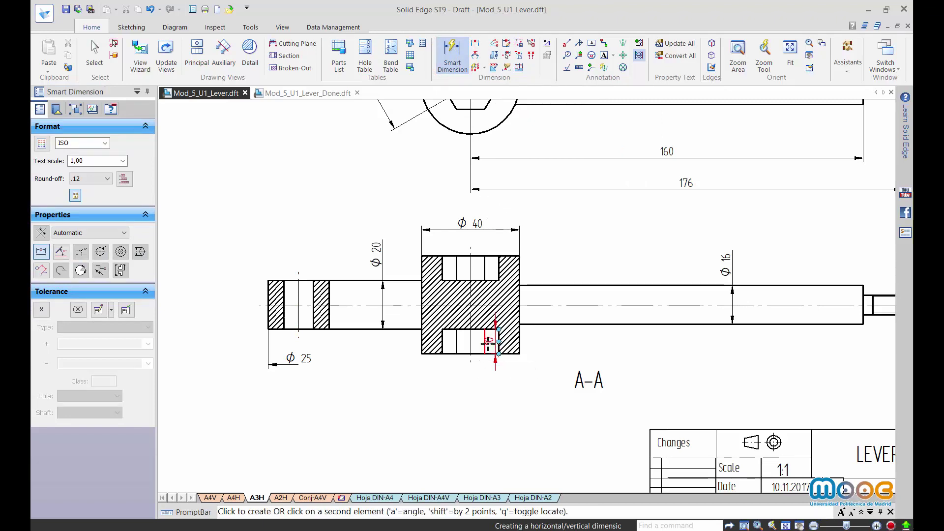
pyautogui.click(490, 369)
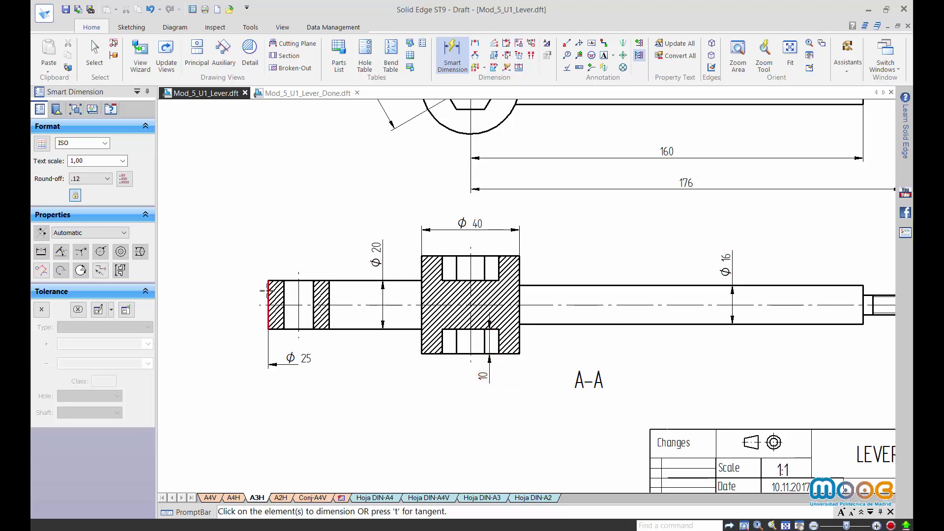
# Dimension the height of the eye at the short arm's end in section A-A with Smart Dimension, placed outside the eye.
pyautogui.click(267, 292)
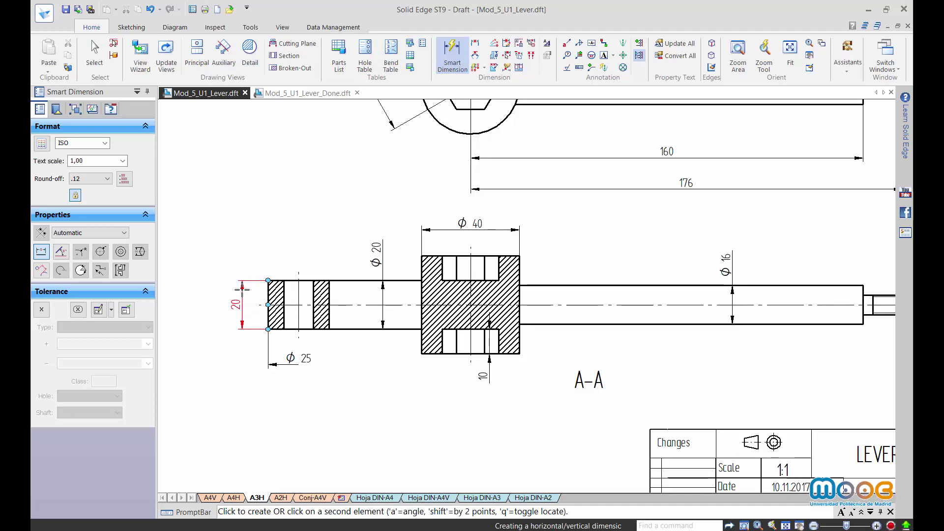
pyautogui.click(242, 289)
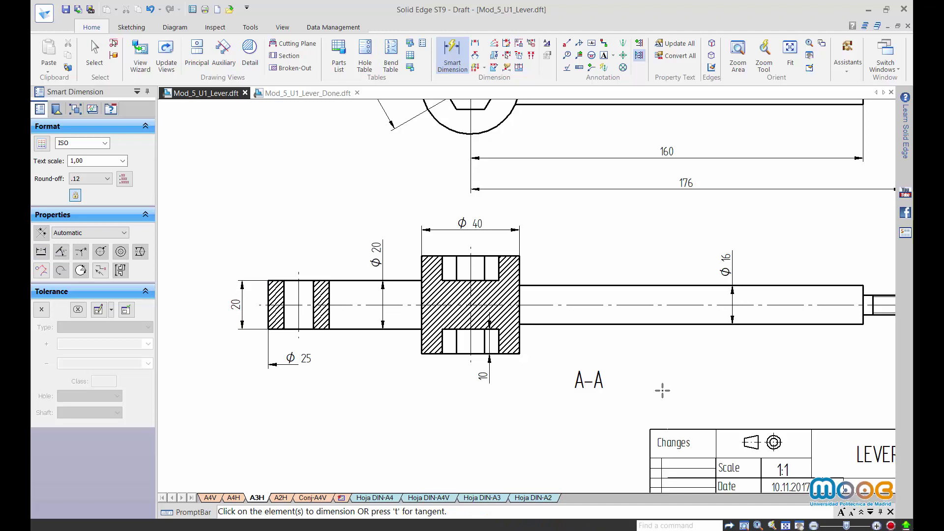
# Dimension the length of the threaded end in section A-A with Distance Between, placing the dimension below the thread.
pyautogui.moveTo(706, 383)
pyautogui.mouseDown(button='middle')
pyautogui.moveTo(518, 376)
pyautogui.moveTo(526, 374)
pyautogui.mouseUp(button='middle')
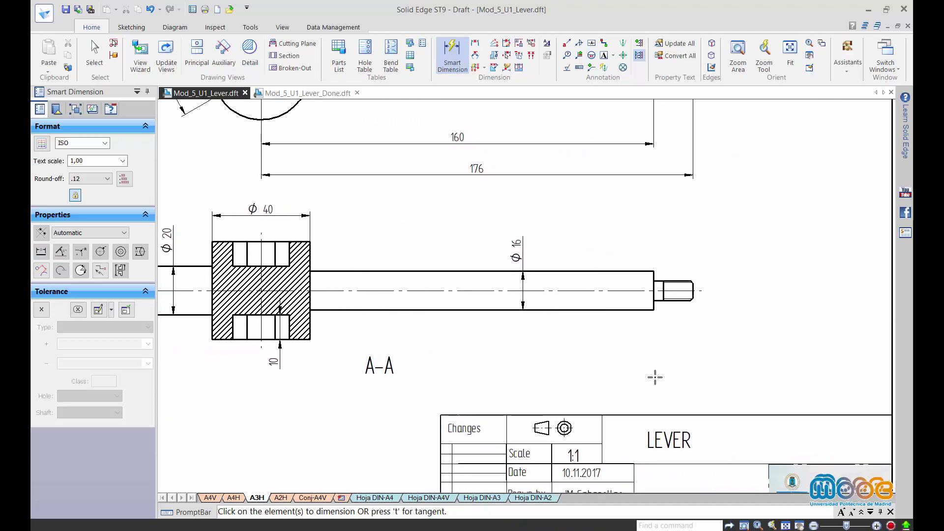
pyautogui.scroll(-3, 696, 354)
pyautogui.scroll(5, 695, 354)
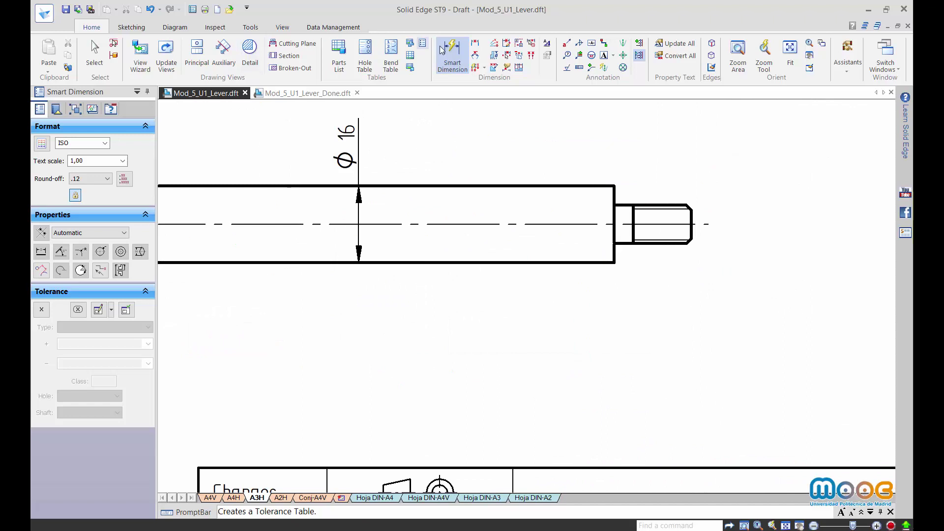
pyautogui.click(475, 44)
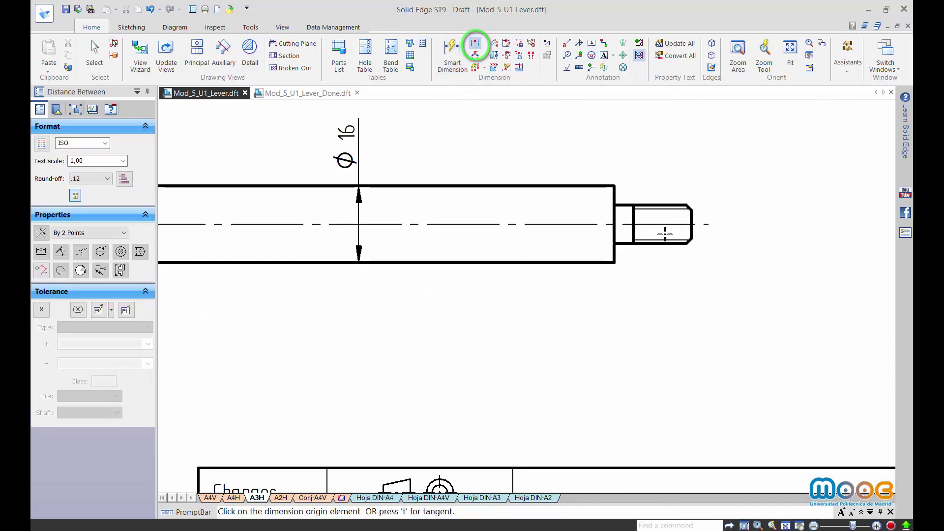
pyautogui.click(634, 232)
pyautogui.click(691, 226)
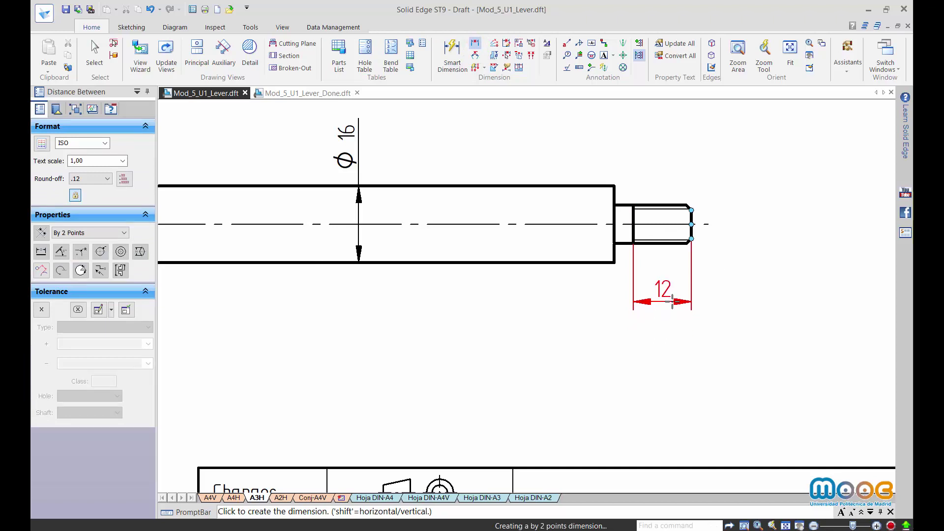
pyautogui.click(673, 302)
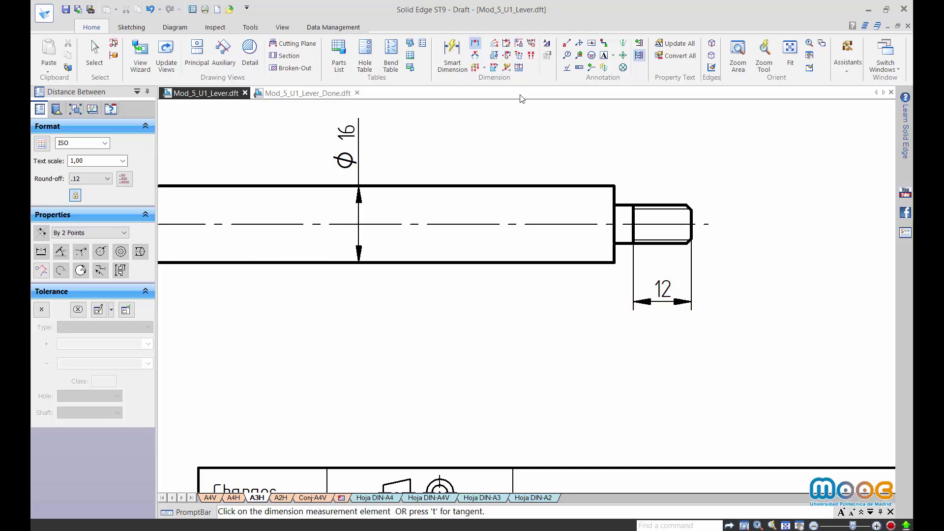
# Dimension the thread's outer diameter in section A-A between its lower and upper edges, placing it beyond the threaded end with the text above.
pyautogui.rightClick(673, 164)
pyautogui.click(687, 244)
pyautogui.click(679, 206)
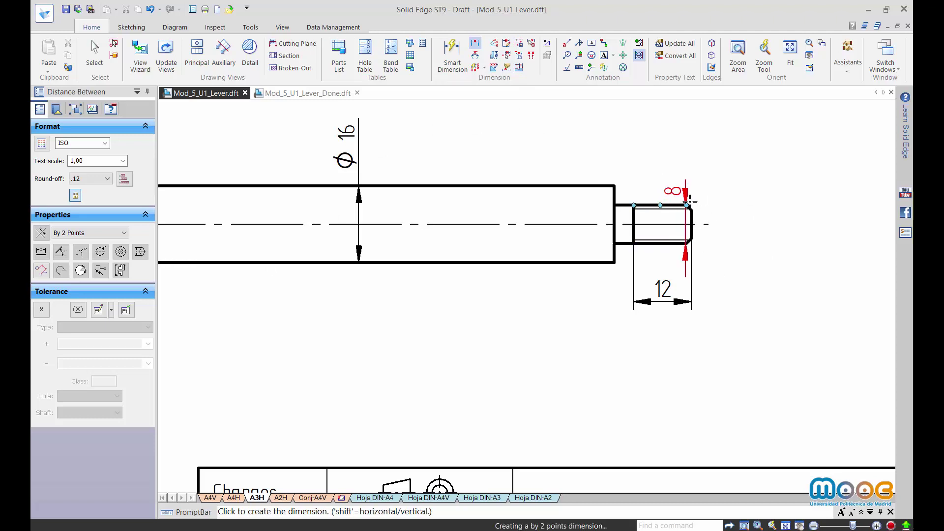
pyautogui.click(745, 177)
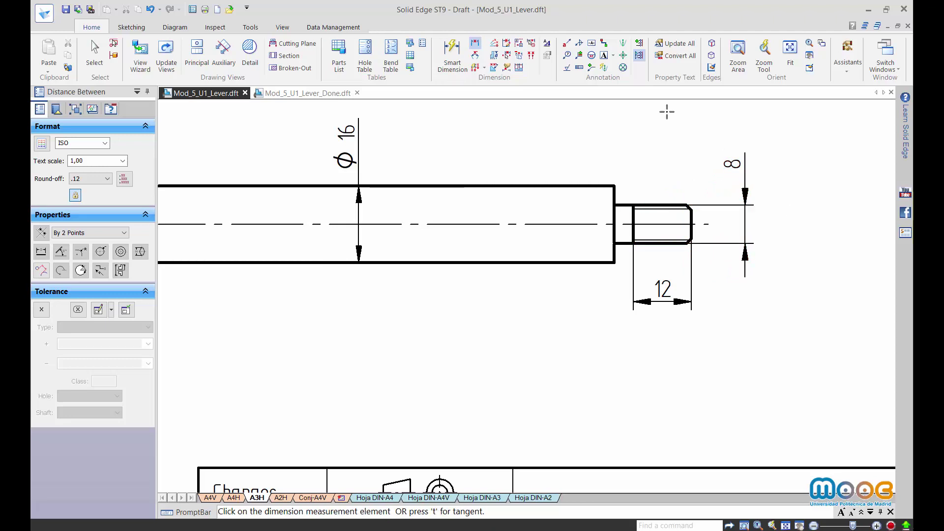
# Add the prefix M to the thread's diameter dimension in section A-A.
pyautogui.click(94, 54)
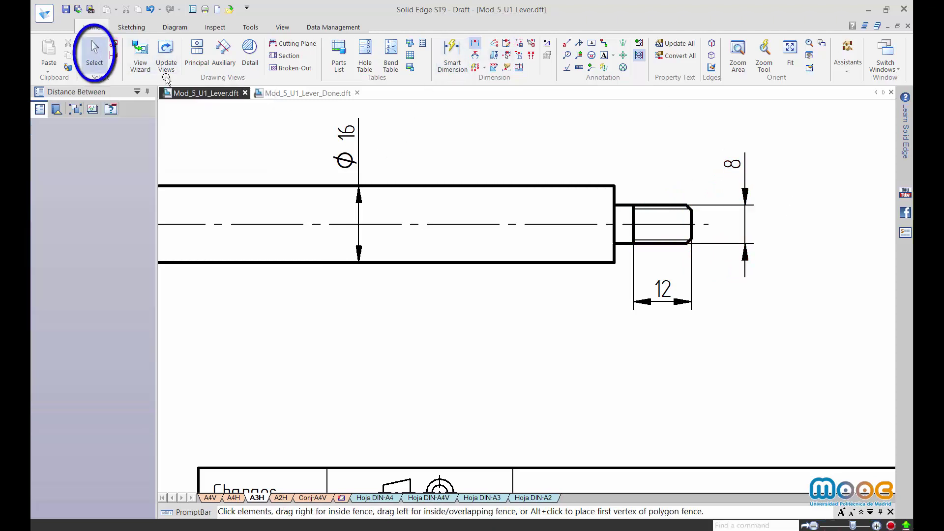
pyautogui.click(746, 216)
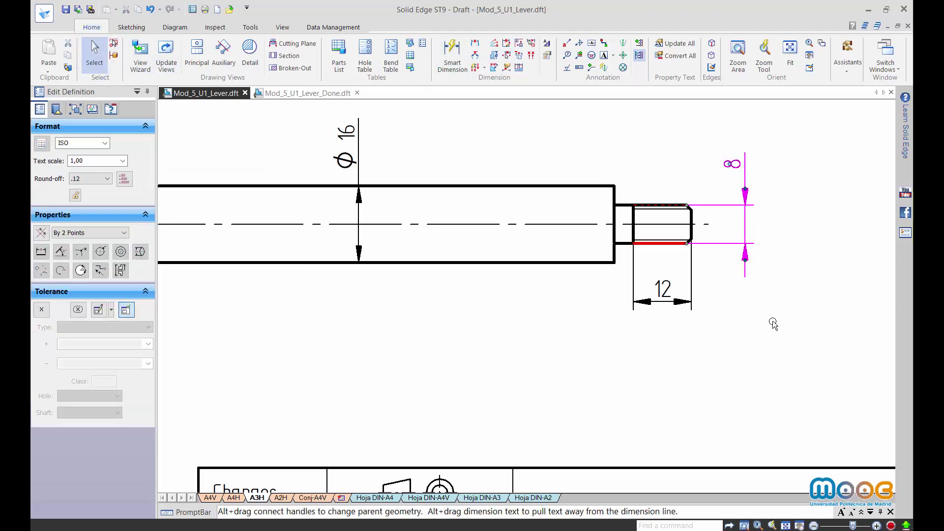
pyautogui.click(98, 309)
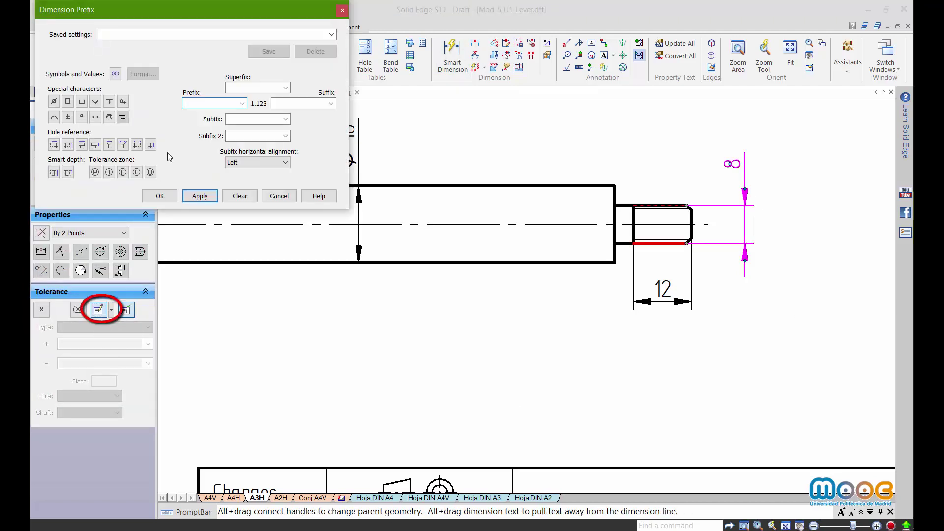
pyautogui.click(241, 103)
pyautogui.click(195, 161)
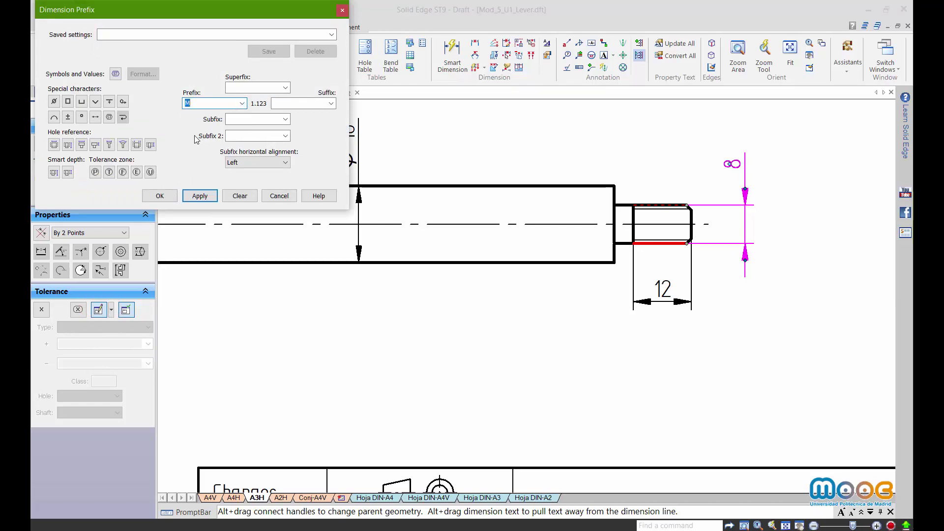
pyautogui.click(199, 196)
pyautogui.click(160, 196)
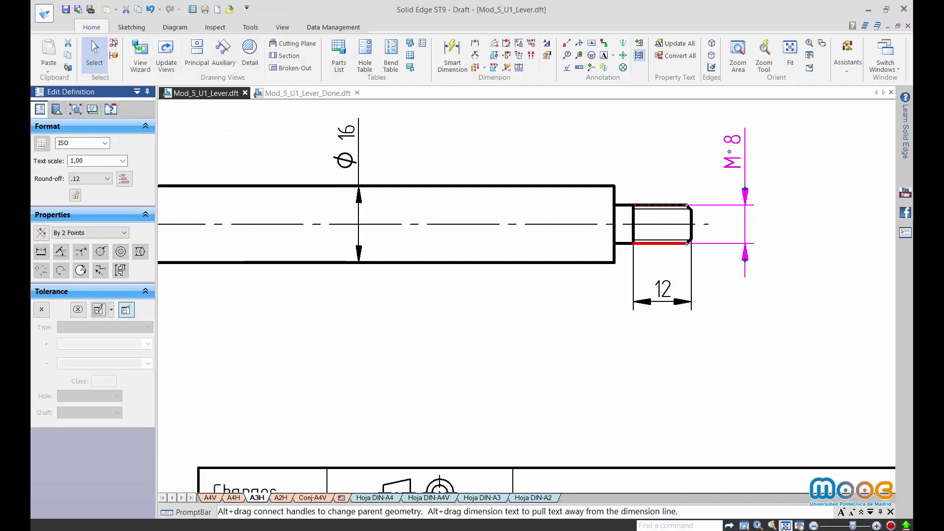
# Check the finished reference Mod_5_U1_Lever_Done.dft and dimension the hub's overall height in section A-A with Distance Between, placed on its long-arm side.
pyautogui.hotkey('ctrl', 'shift', 'f')
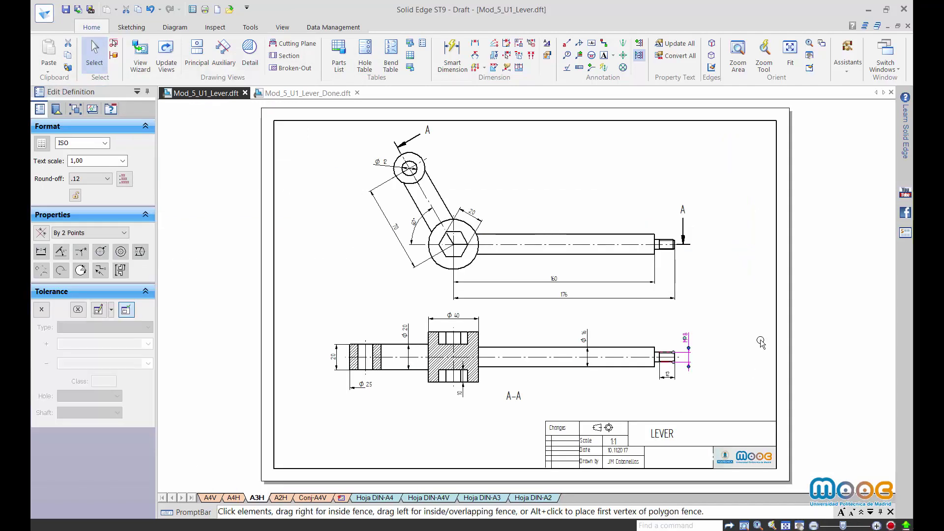
pyautogui.click(310, 94)
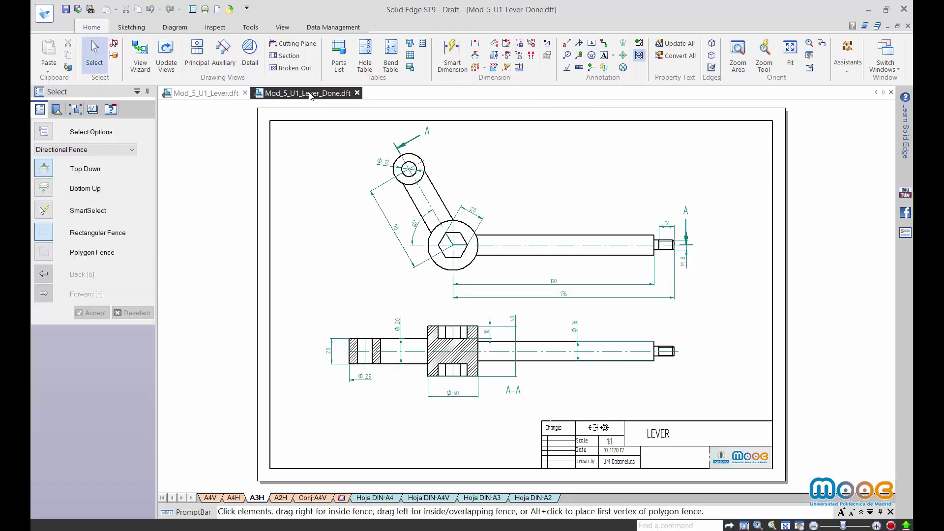
pyautogui.click(415, 345)
pyautogui.click(516, 320)
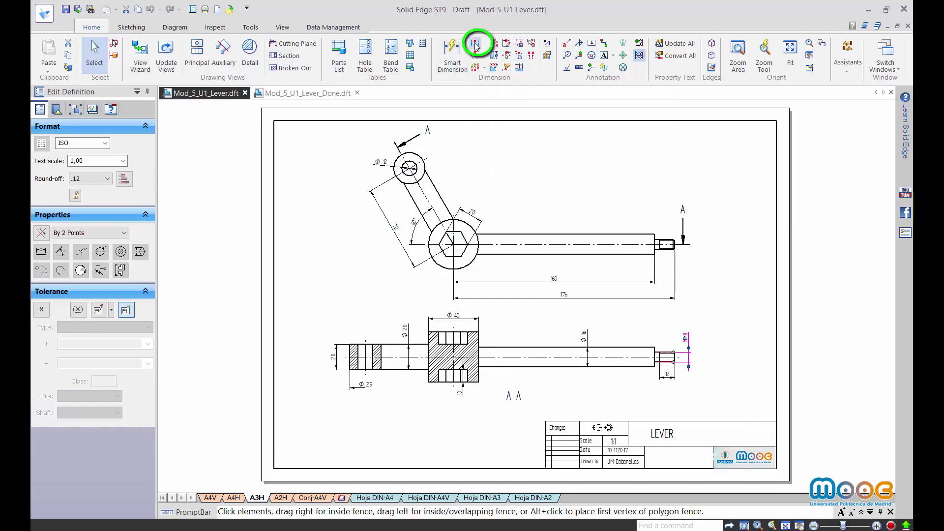
pyautogui.click(475, 44)
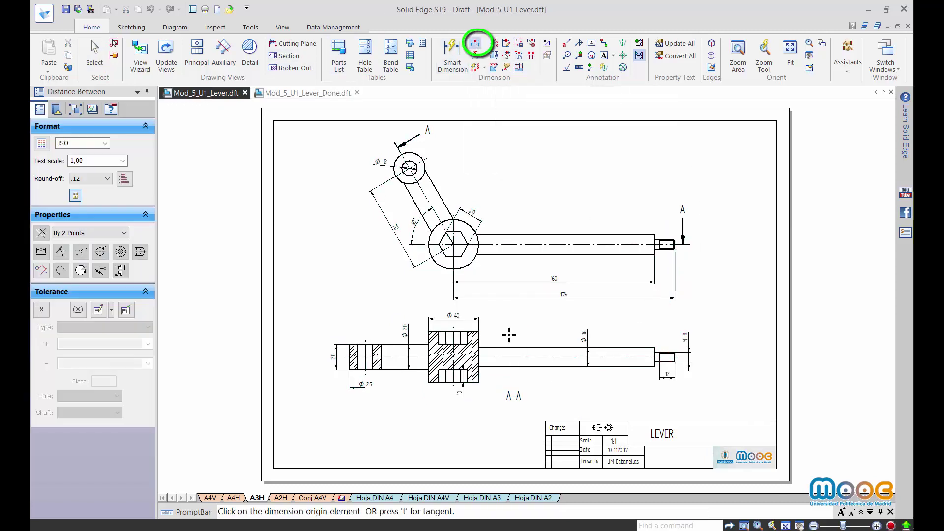
pyautogui.click(480, 332)
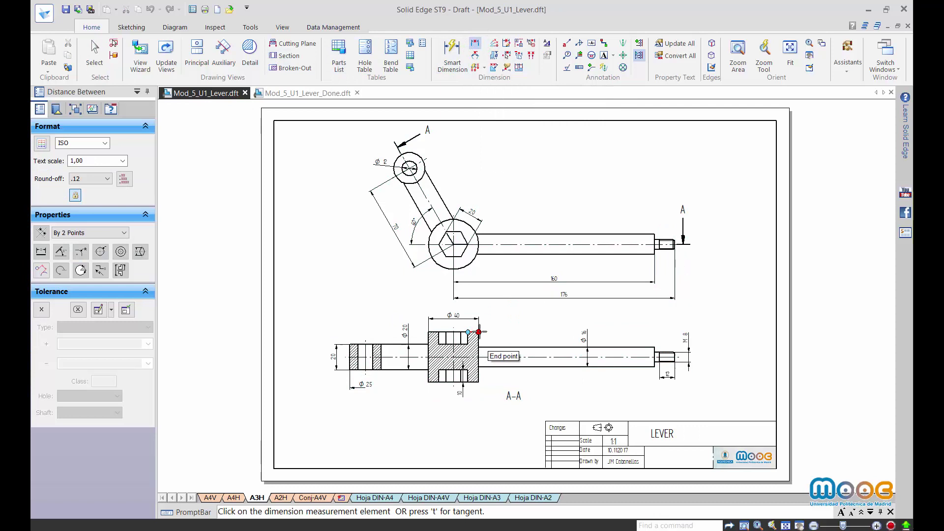
pyautogui.click(479, 382)
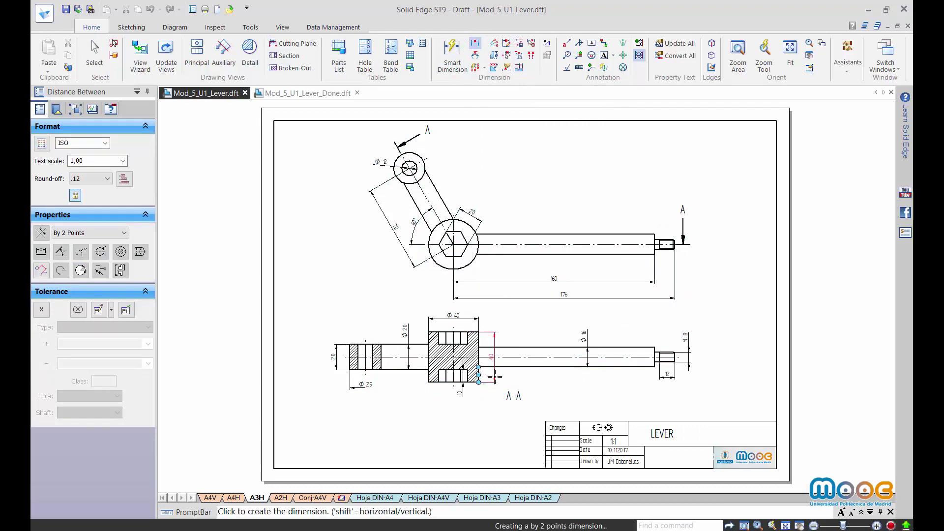
pyautogui.click(501, 366)
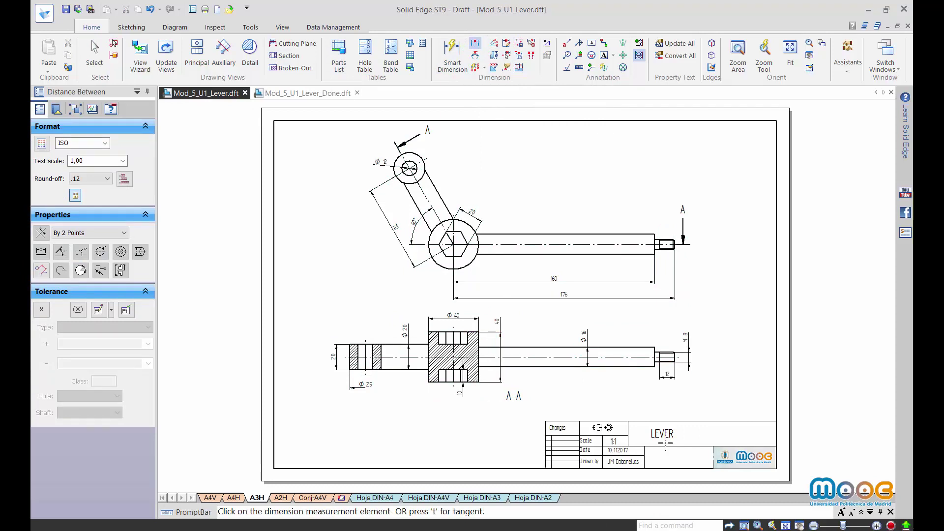